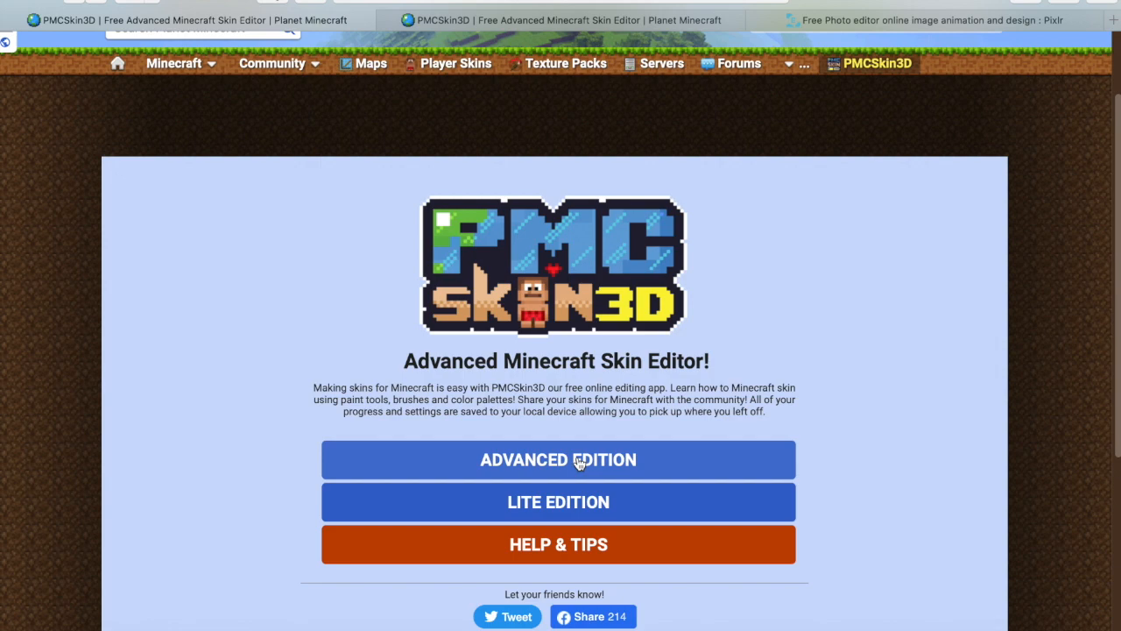
- Launch the Advanced Edition of the skin editor and choose the skin file skin pack 3 better.png to open
left_click(578, 461)
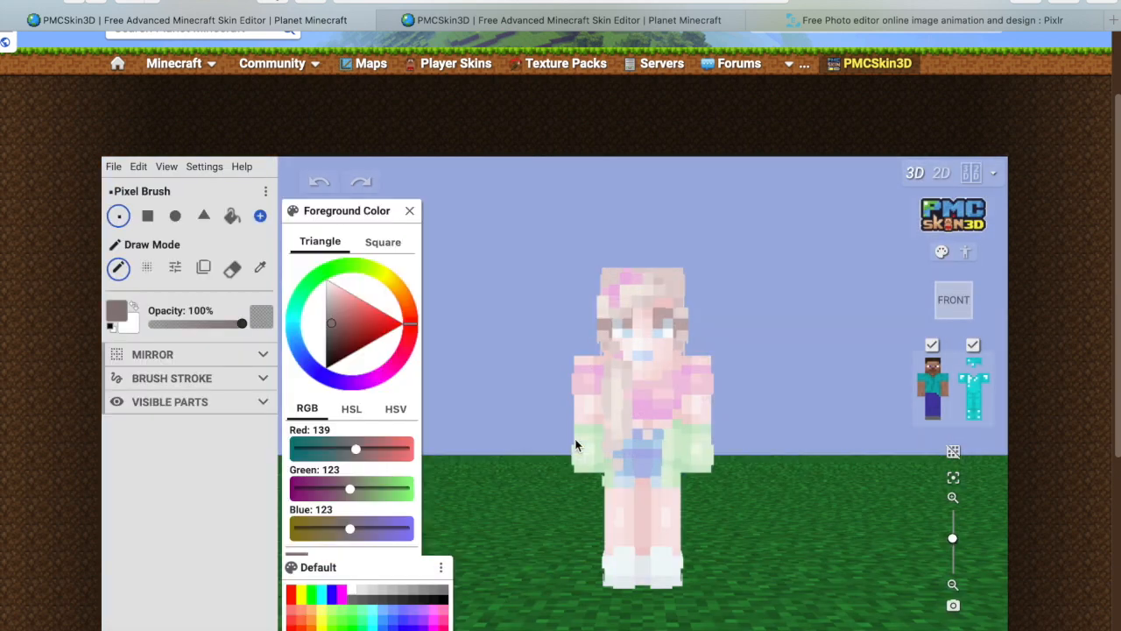
scroll(530, 229, "down", 1)
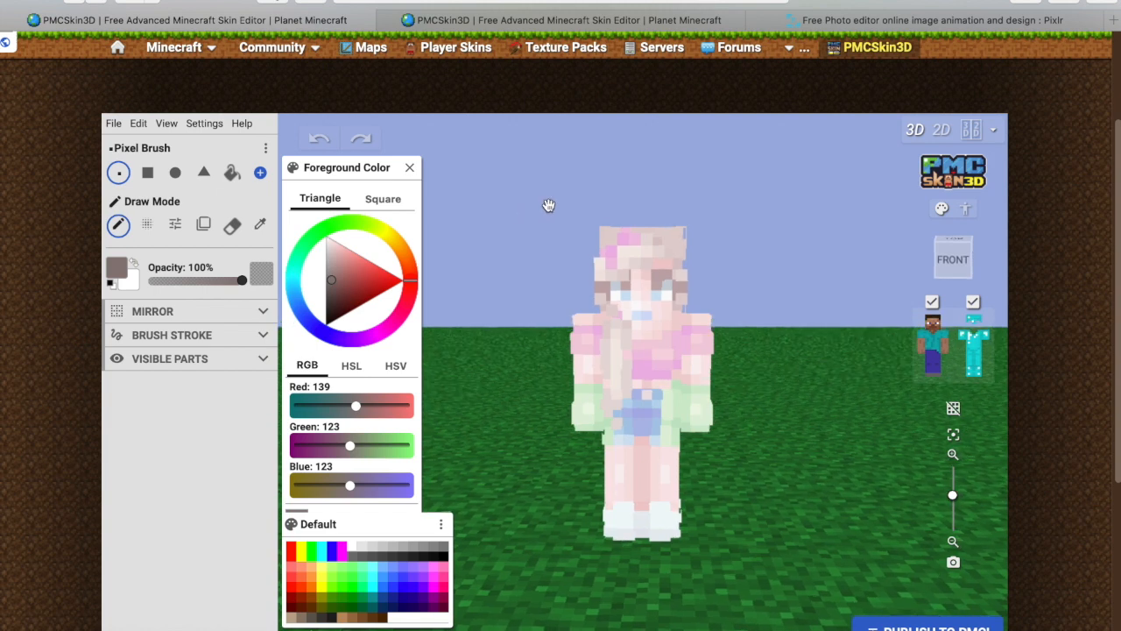
left_click(113, 124)
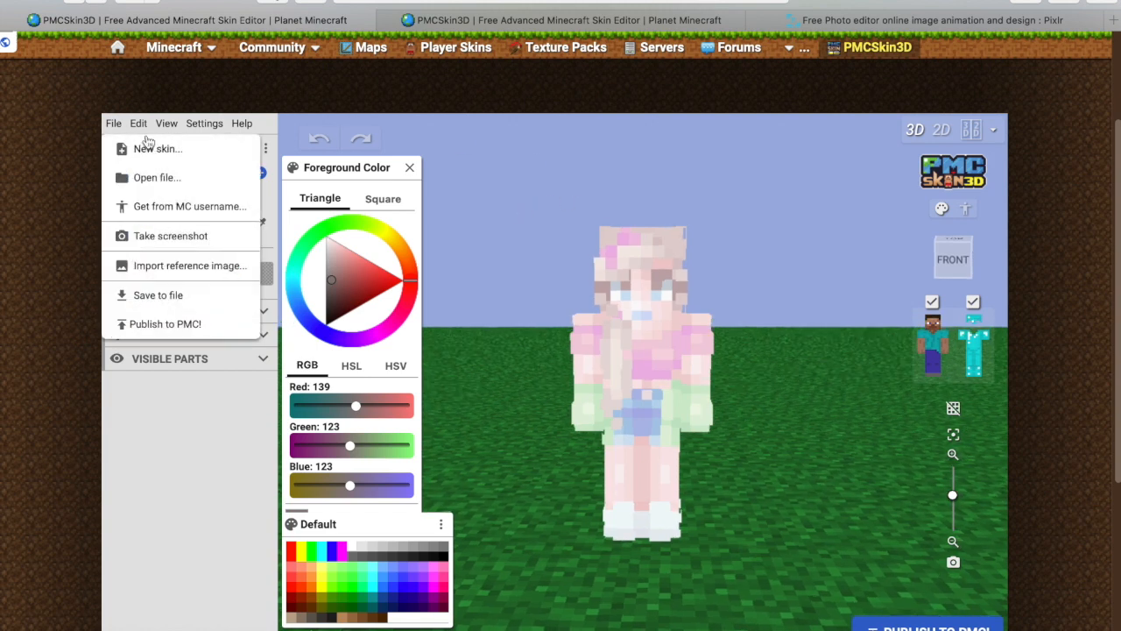
left_click(172, 177)
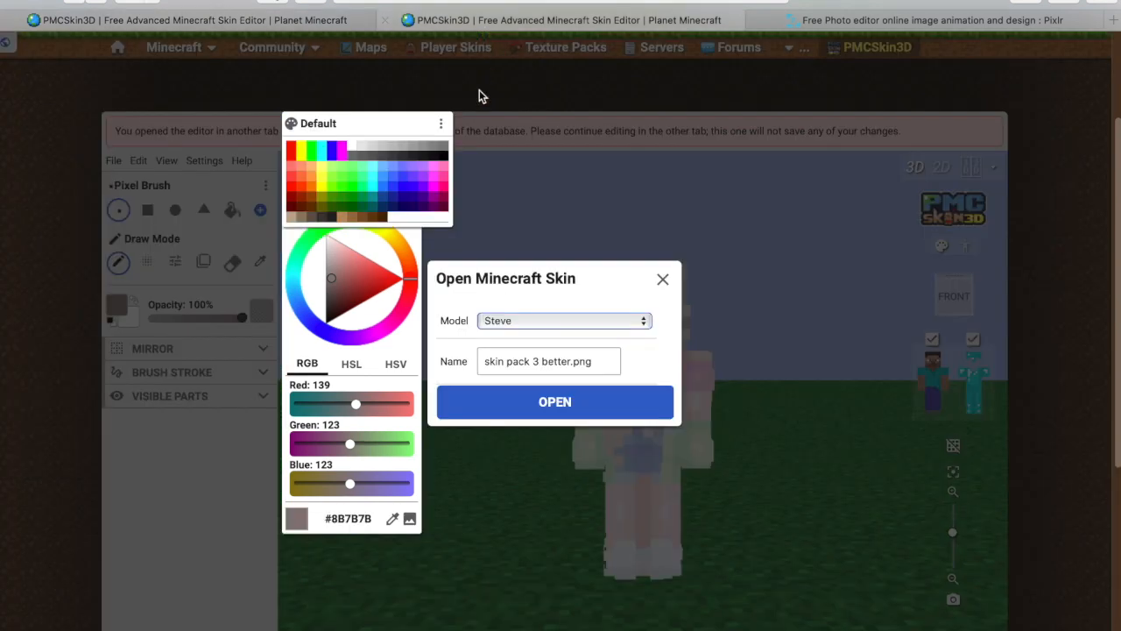
- Open the chosen skin file with the Alex (3 pixel arms) model
left_click(532, 321)
left_click(533, 320)
left_click(571, 320)
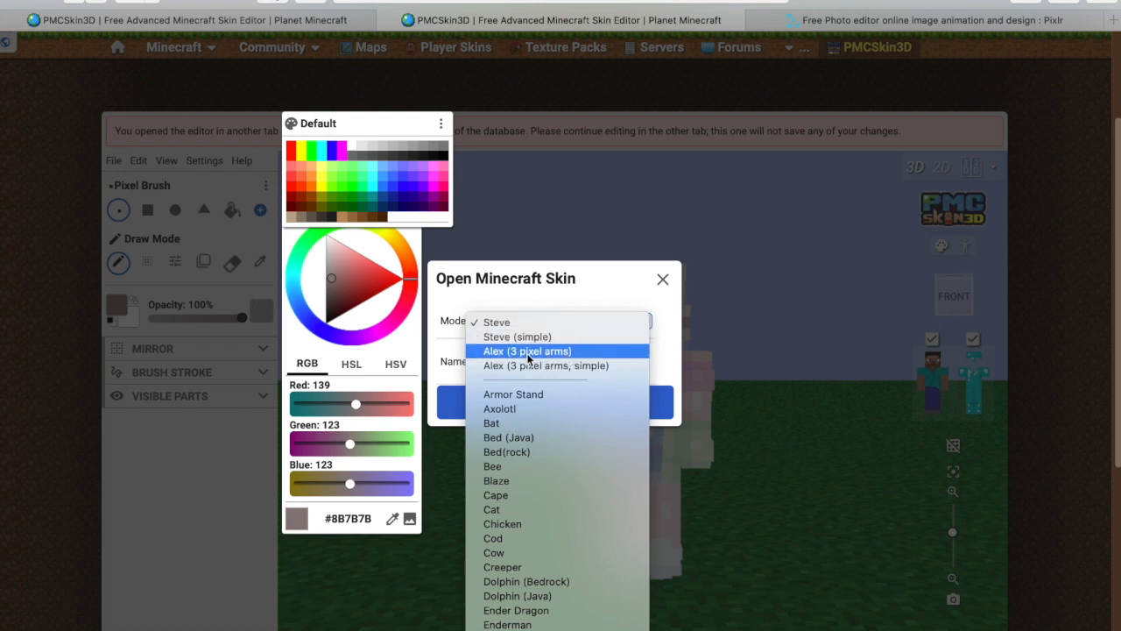
left_click(556, 351)
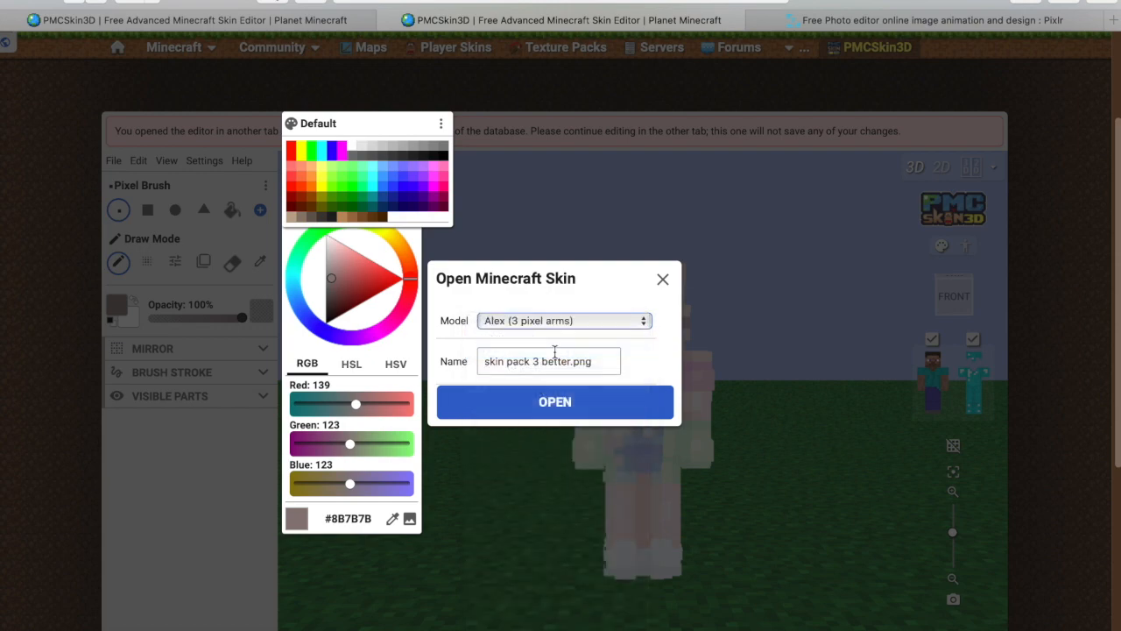
left_click(554, 401)
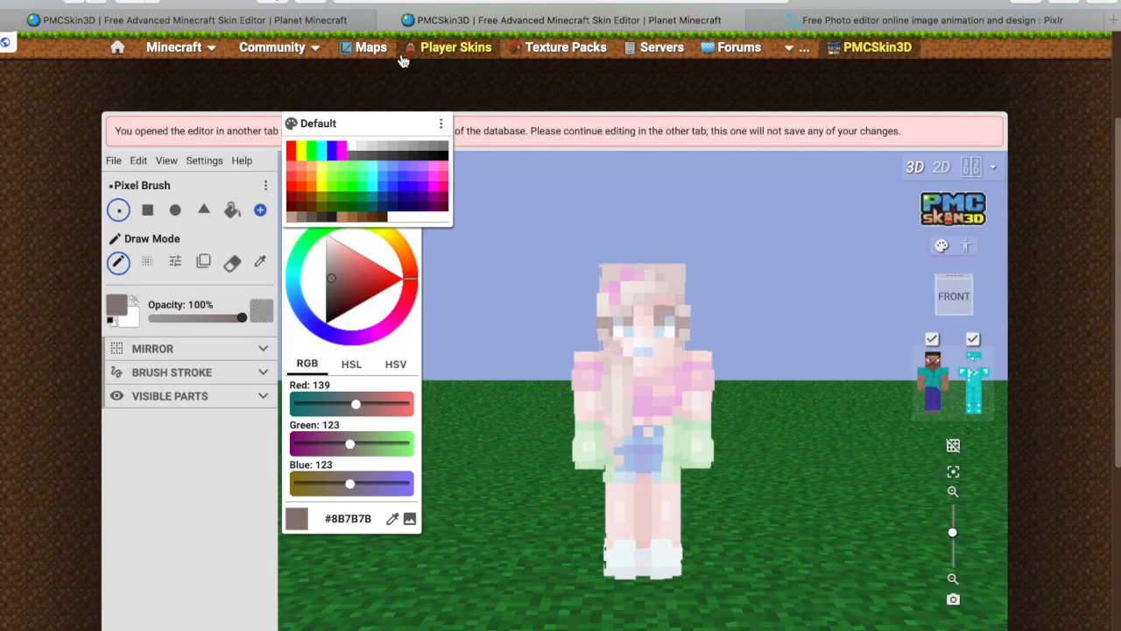
- Return to the first skin editor tab and close the duplicate one
left_click(330, 25)
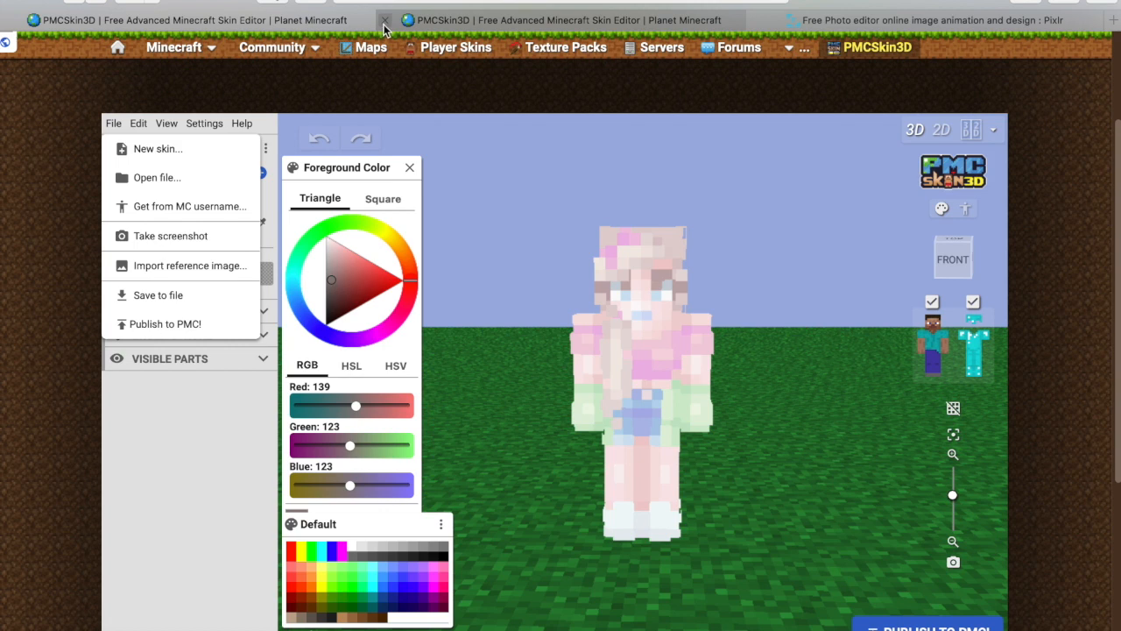
left_click(384, 26)
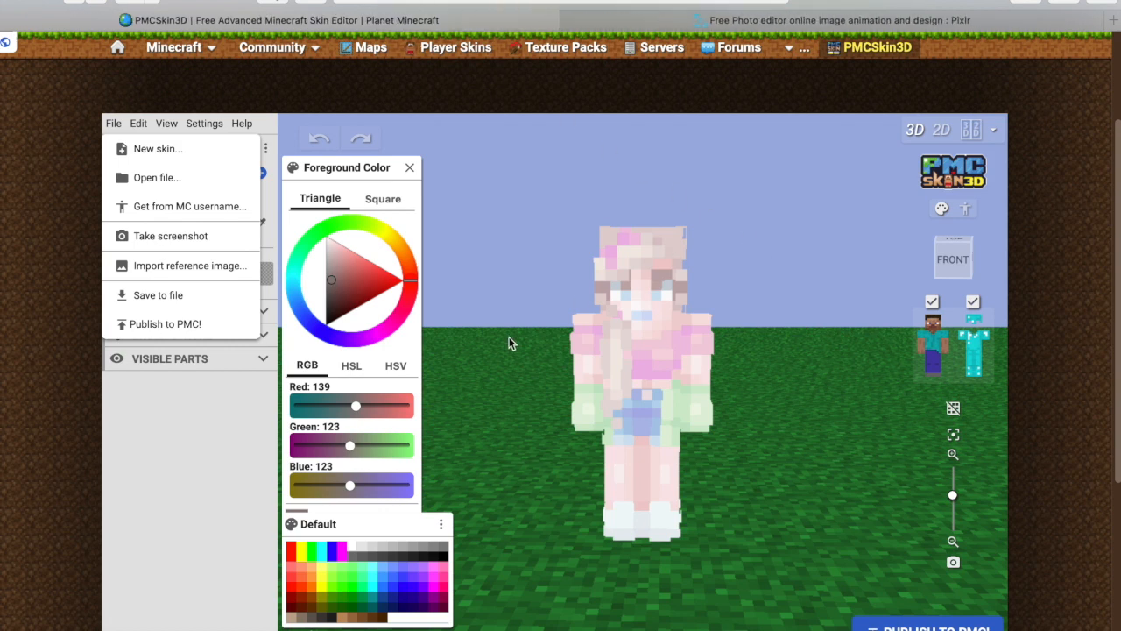
- Turn the pixel grid on the skin model on and back off
left_click(953, 407)
left_click_drag(761, 377, 813, 355)
left_click(953, 407)
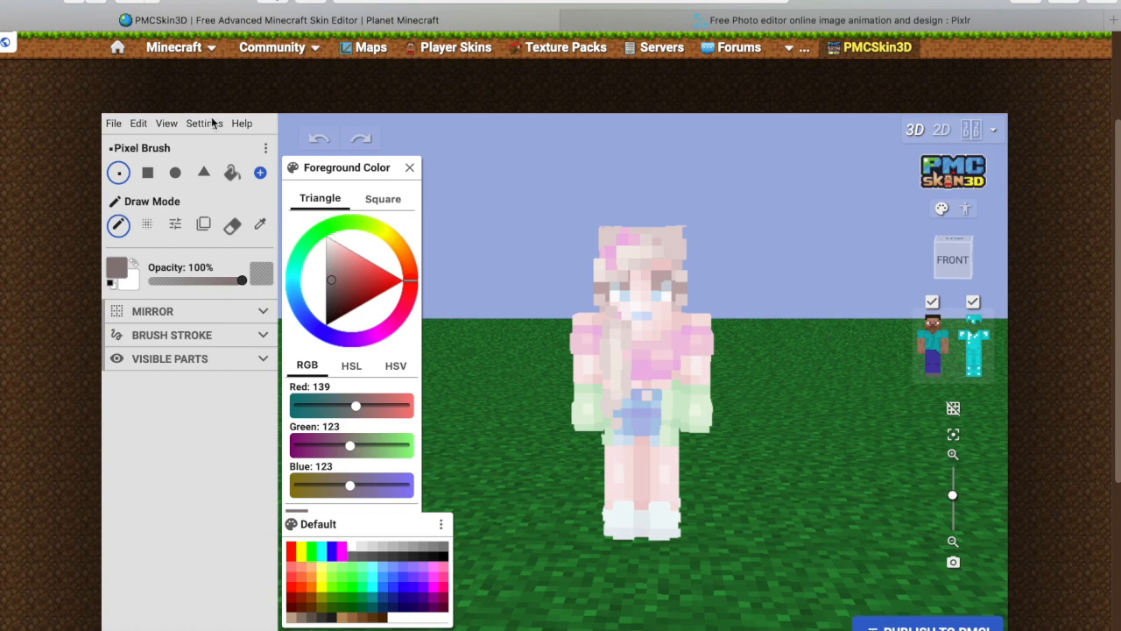
left_click_drag(771, 468, 802, 381)
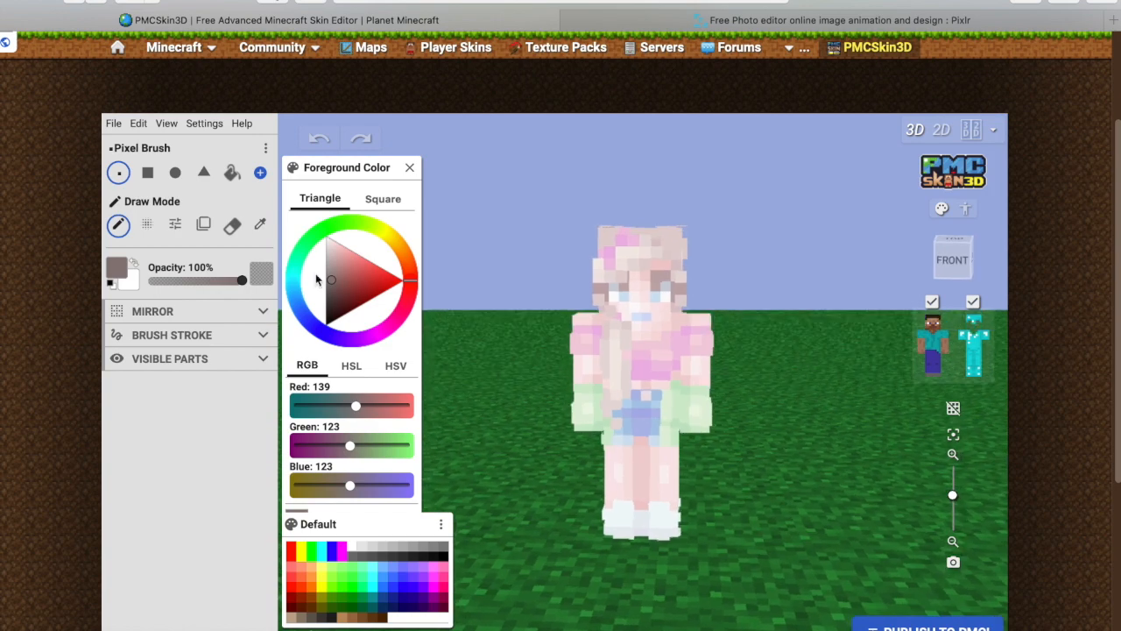
- Remove the grass texture from the ground beneath the skin model
left_click(166, 124)
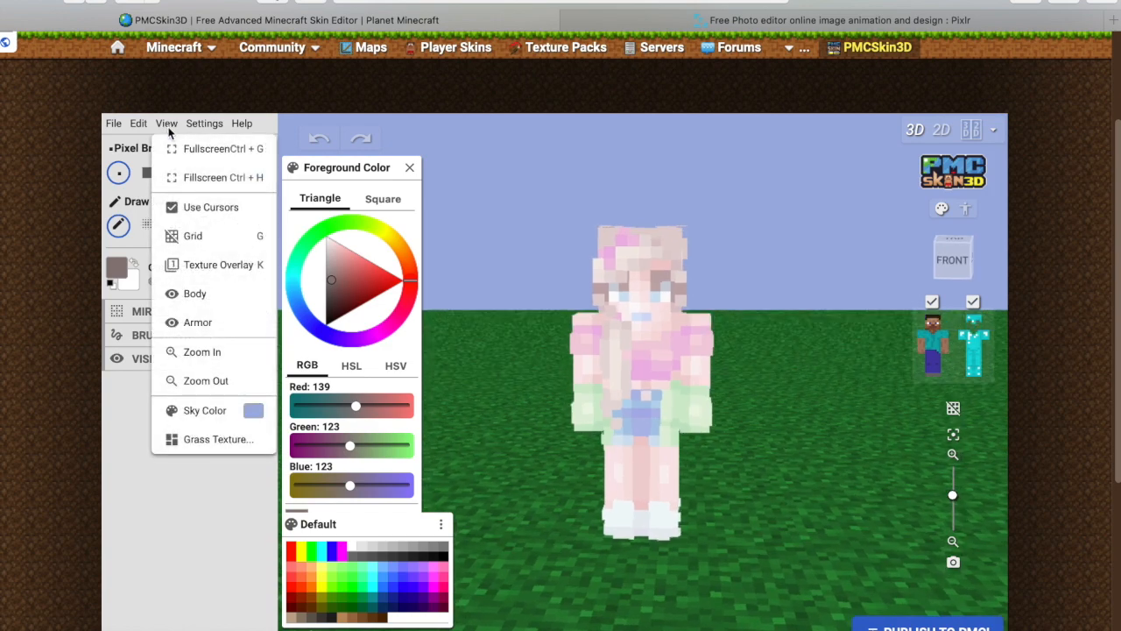
left_click(194, 442)
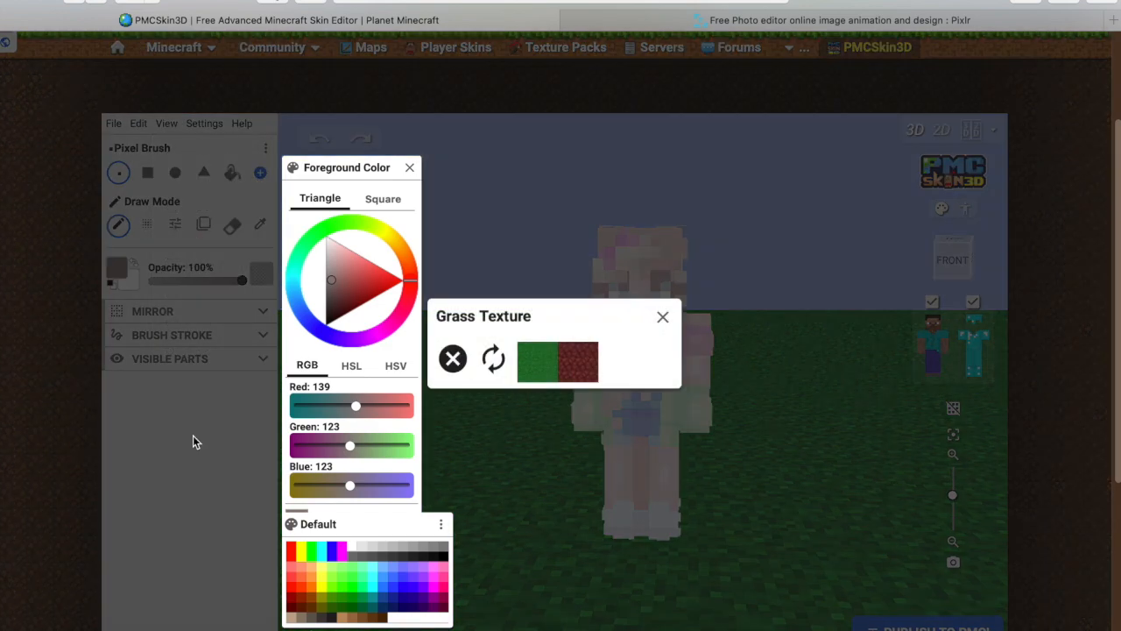
left_click(453, 358)
left_click_drag(804, 406, 763, 409)
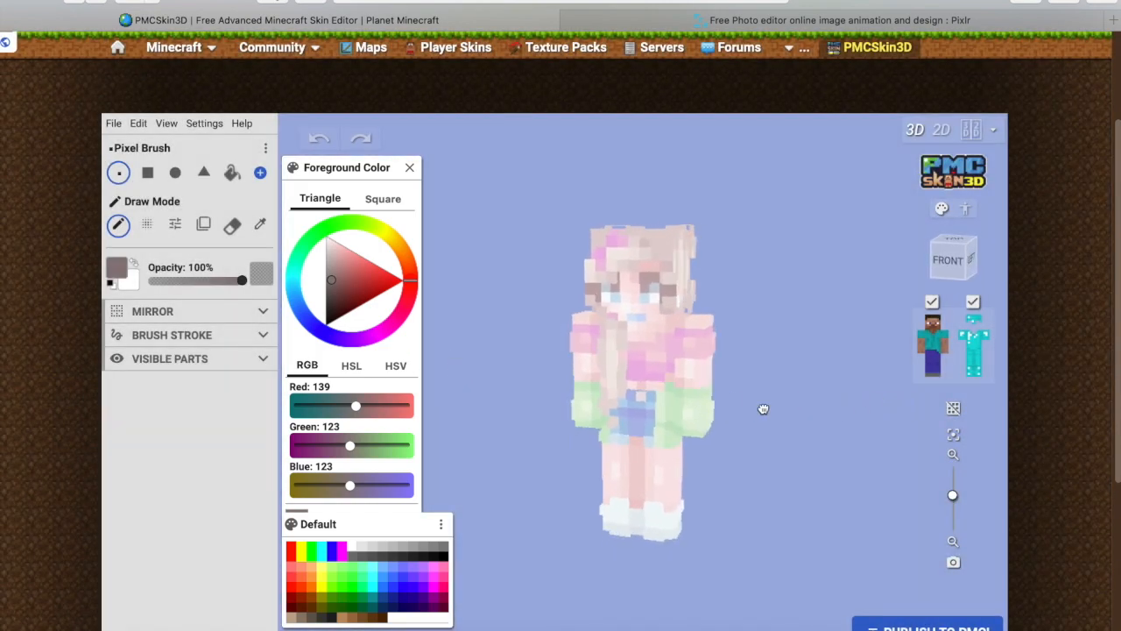
- Open the sky color picker for the editor background
left_click(688, 353)
left_click(125, 128)
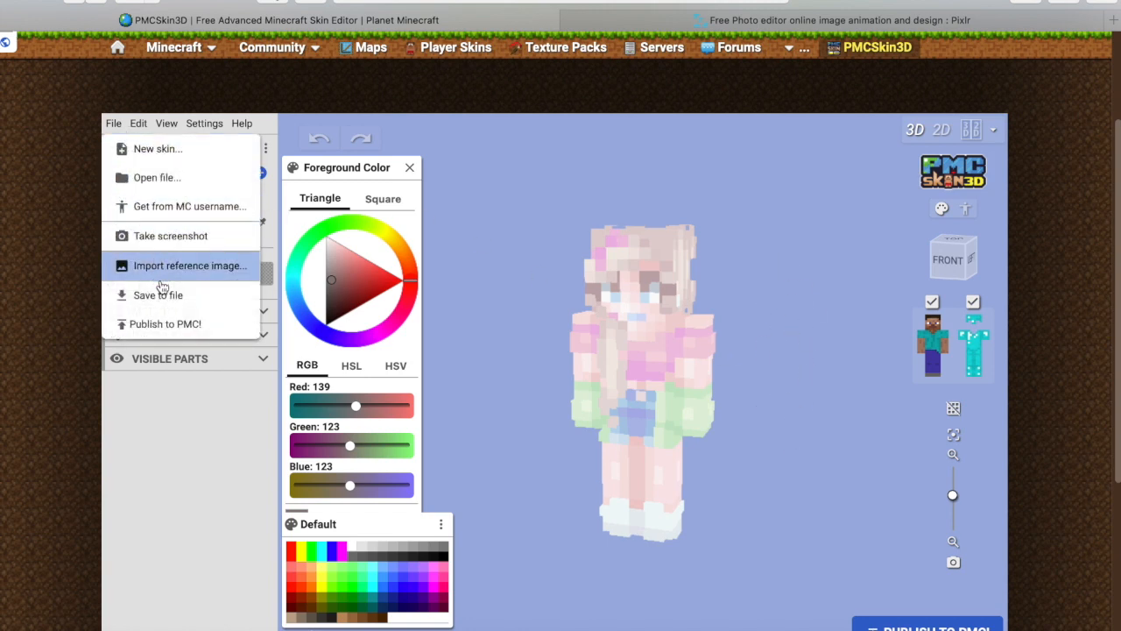
left_click(166, 123)
left_click(166, 123)
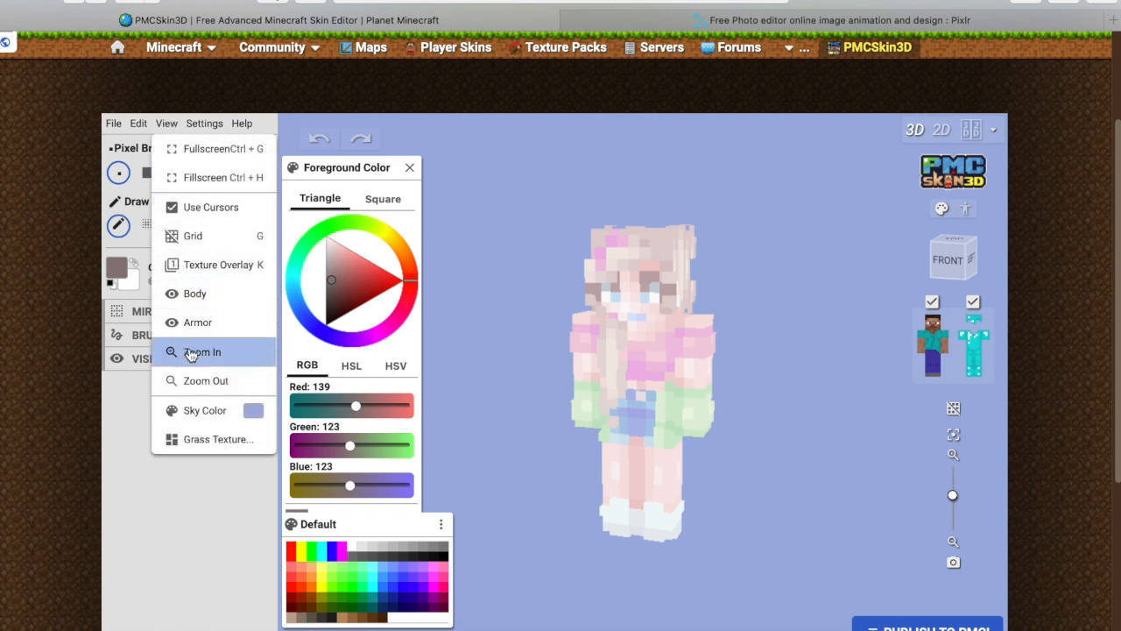
left_click(199, 408)
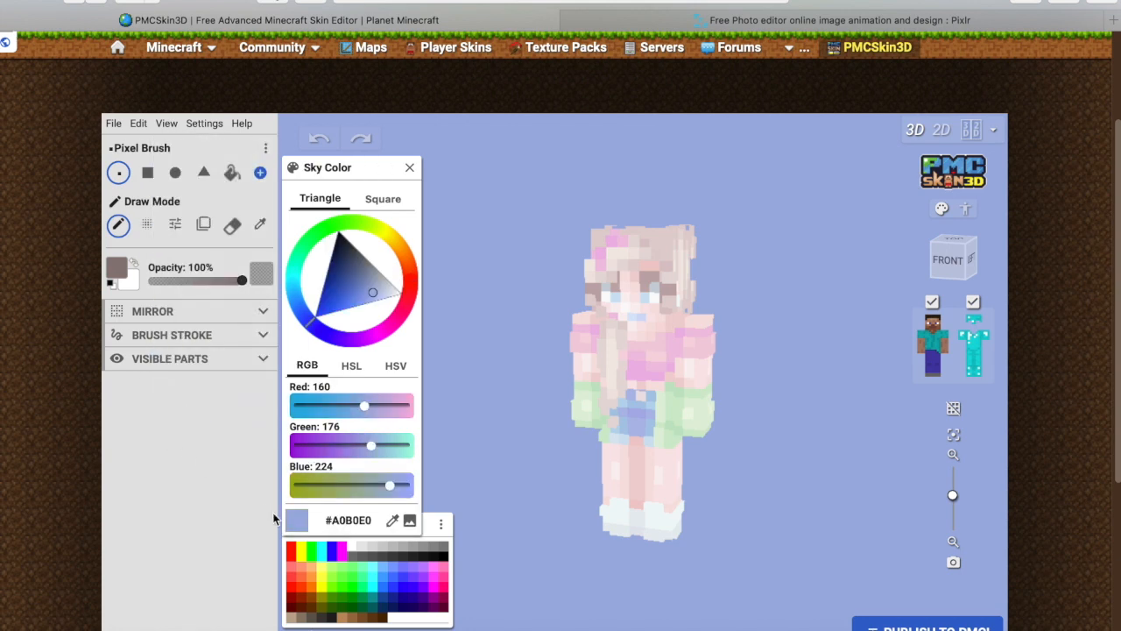
- Try blue, orange, pale peach and pink as the sky color behind the model
left_click(346, 292)
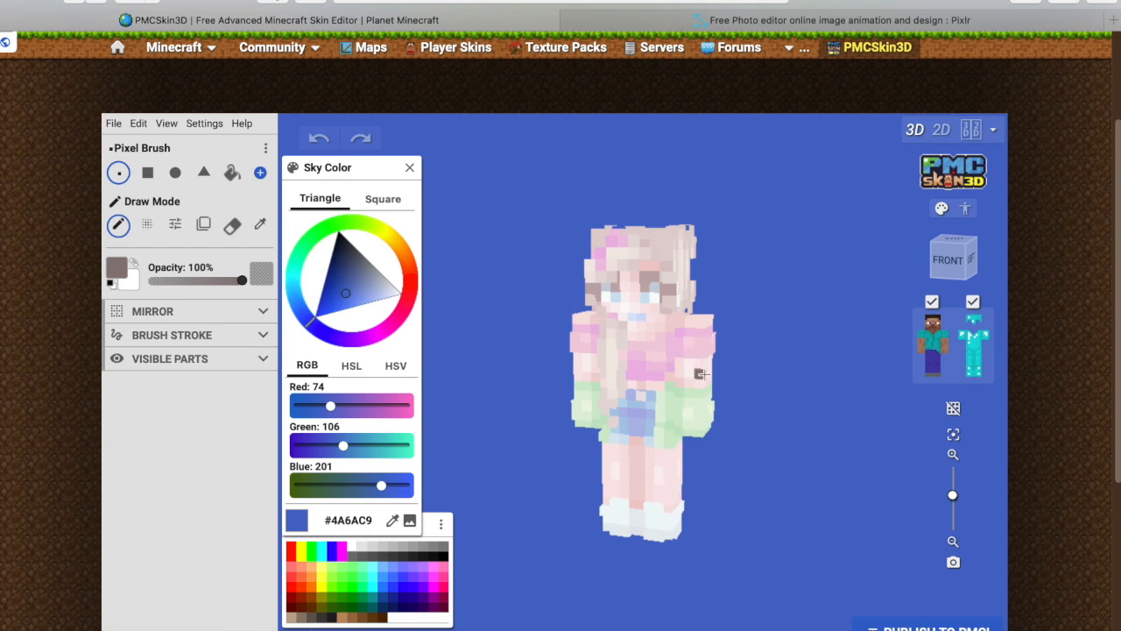
left_click(389, 248)
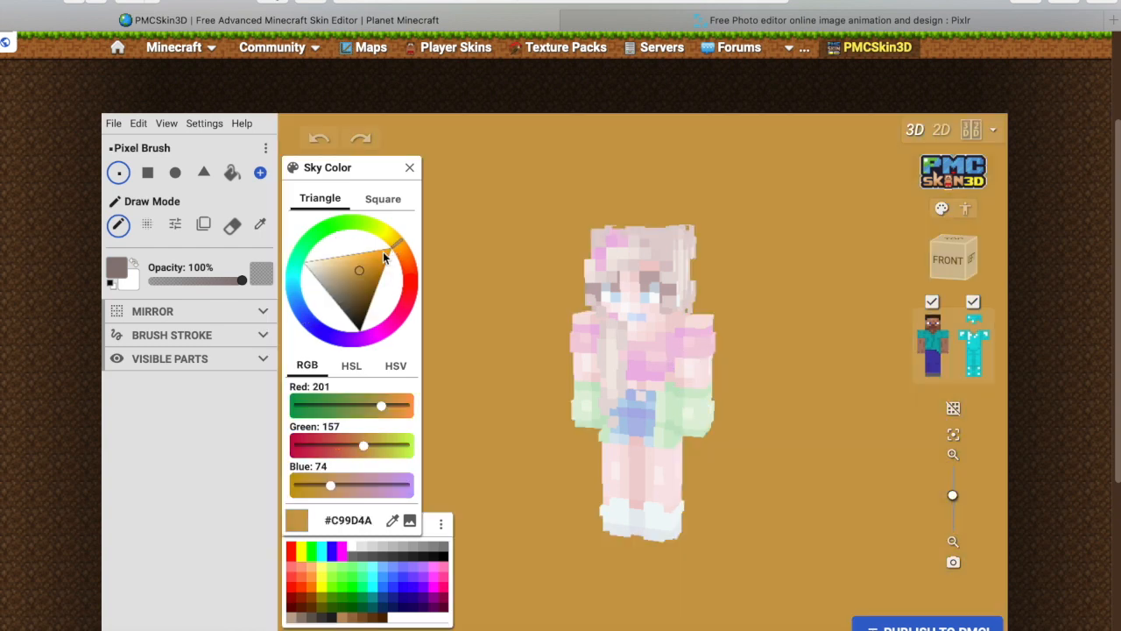
left_click_drag(393, 242, 406, 261)
mouse_move(349, 265)
left_mouse_down()
mouse_move(319, 258)
mouse_move(330, 265)
mouse_move(322, 272)
mouse_move(328, 260)
left_mouse_up()
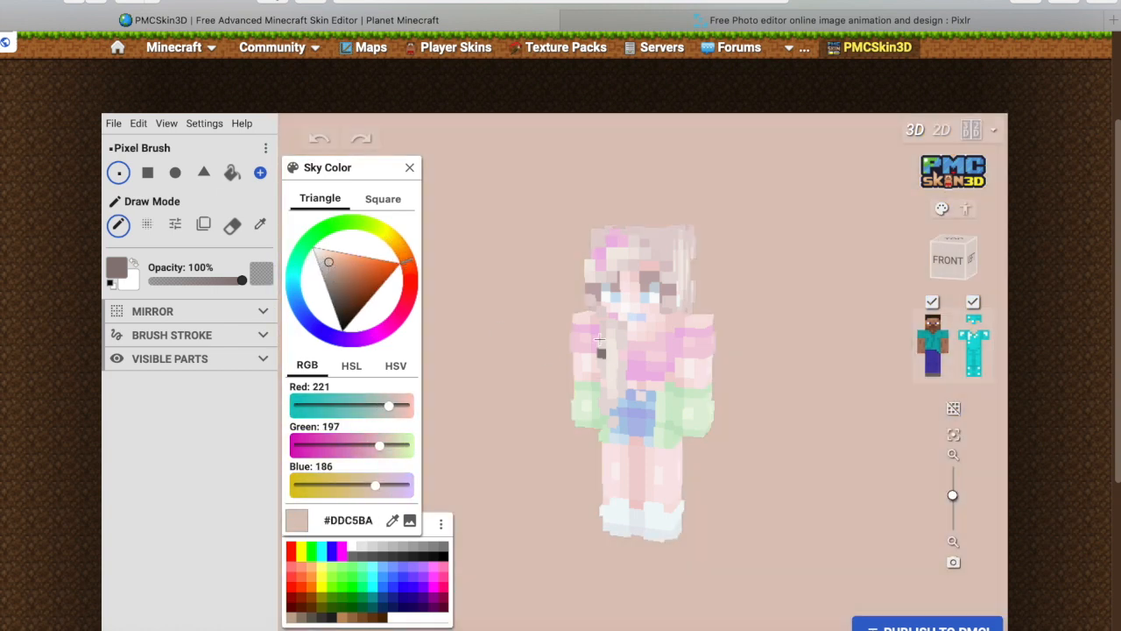
left_click_drag(335, 265, 328, 253)
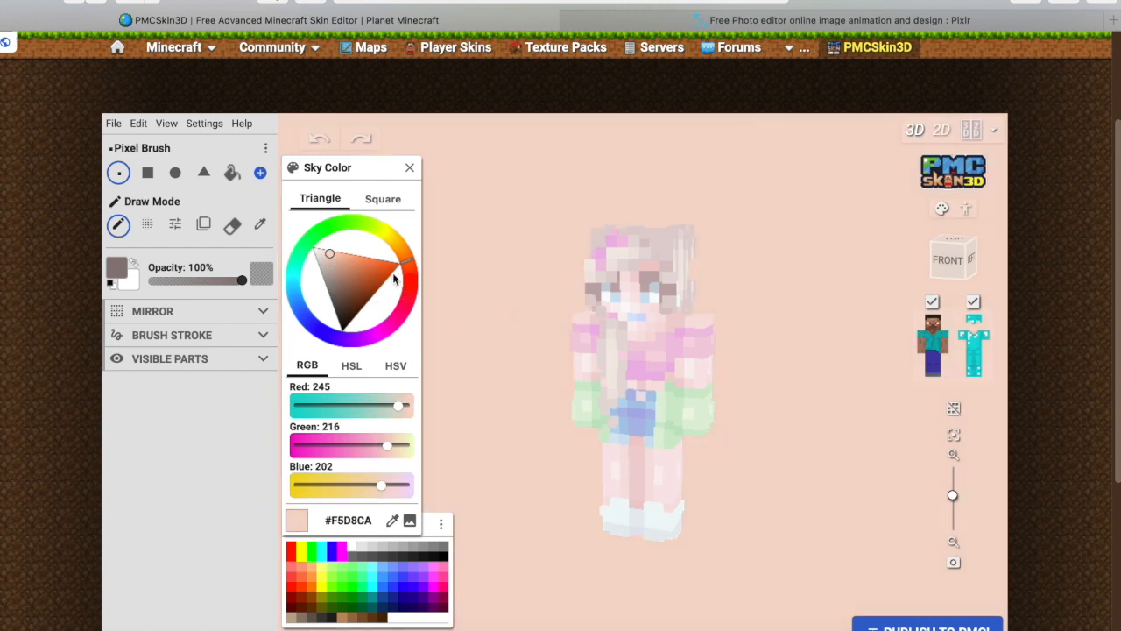
left_click(407, 308)
left_click(365, 280)
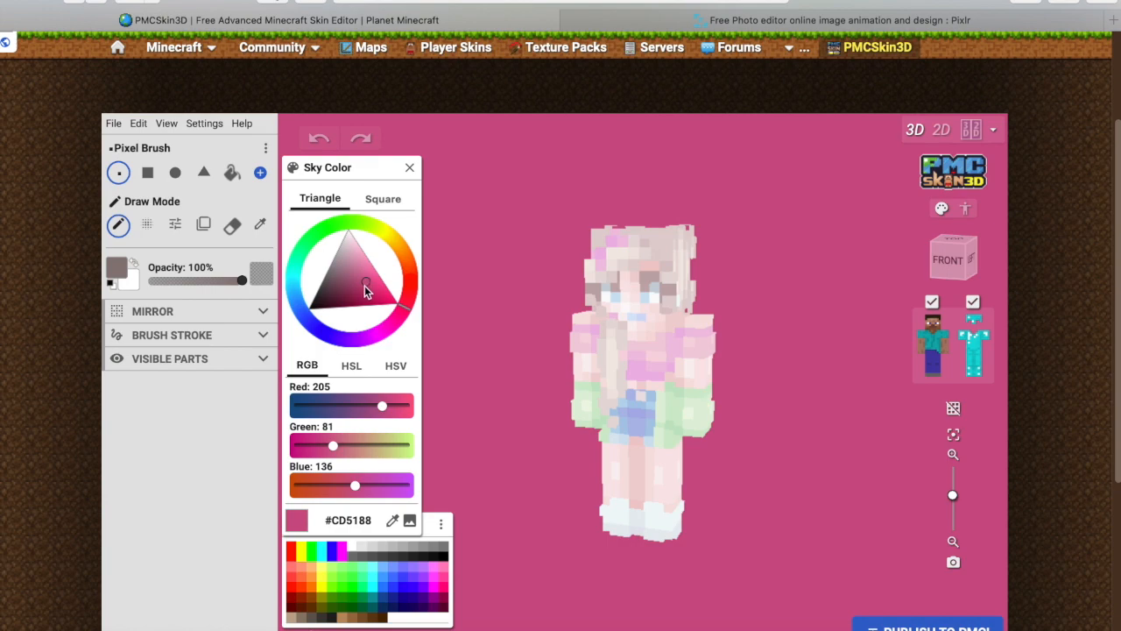
left_click(359, 284)
- Set the sky color to the muted teal #5AB1C1
left_click(289, 290)
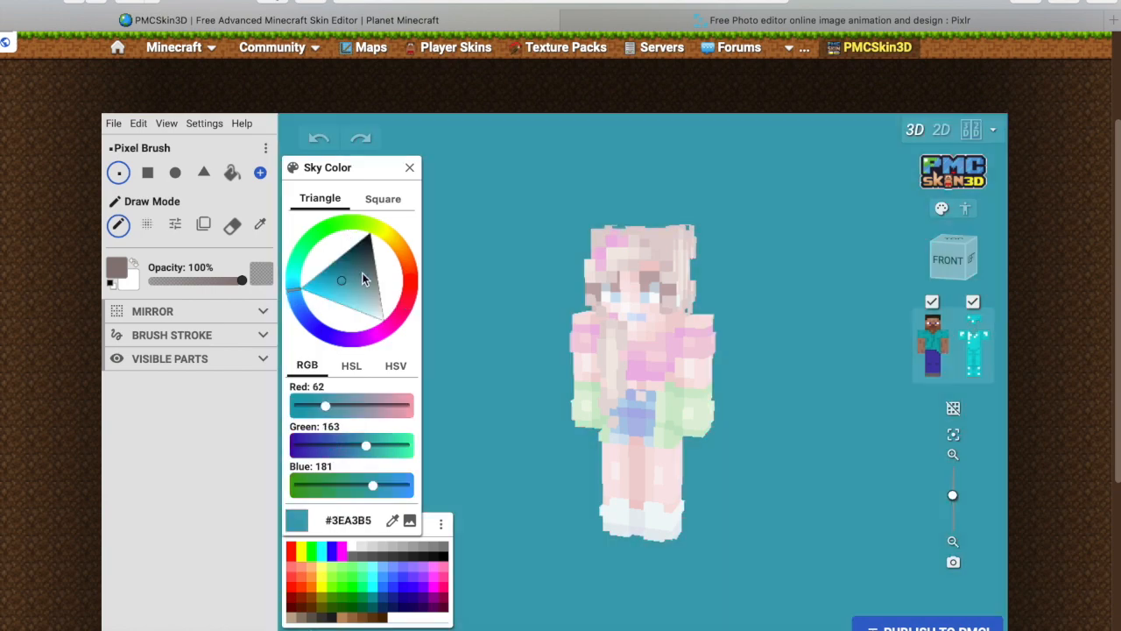
left_click(343, 268)
left_click(342, 270)
left_click(359, 290)
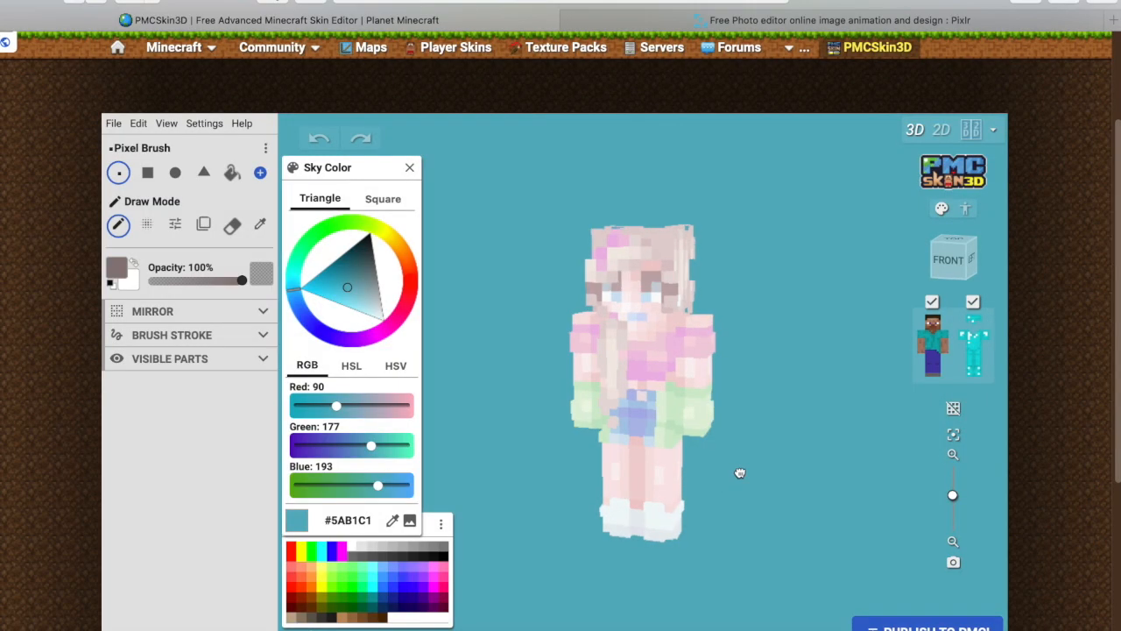
- Show the pixel grid over the skin briefly and hide it again
mouse_move(738, 468)
left_mouse_down()
mouse_move(723, 473)
mouse_move(745, 473)
left_mouse_up()
left_click(954, 407)
left_click(953, 408)
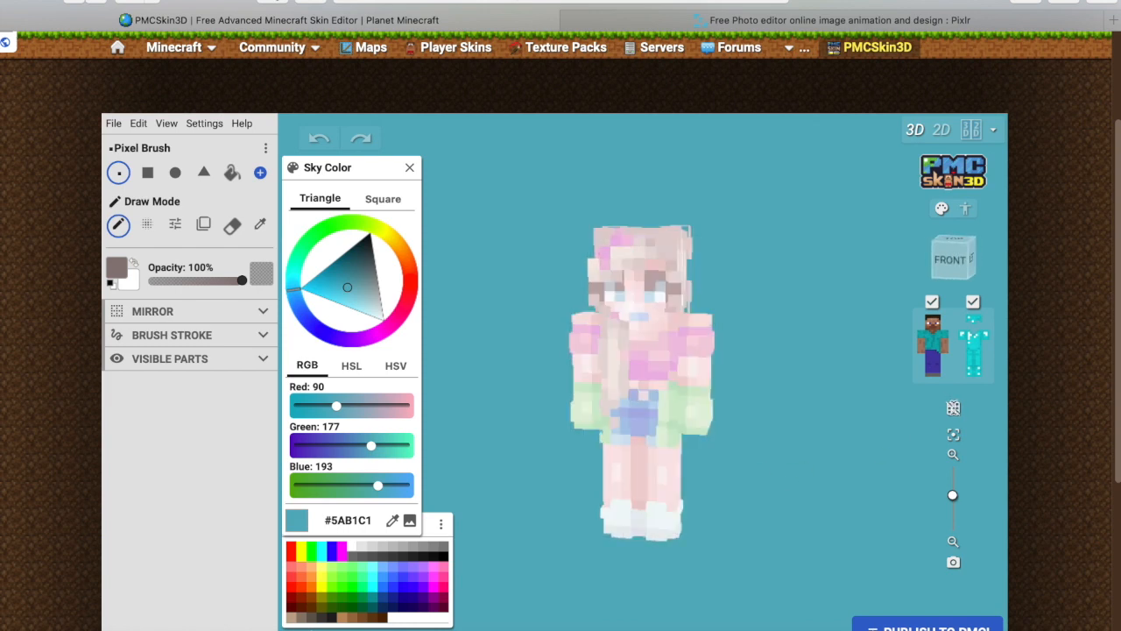
left_click_drag(817, 411, 833, 411)
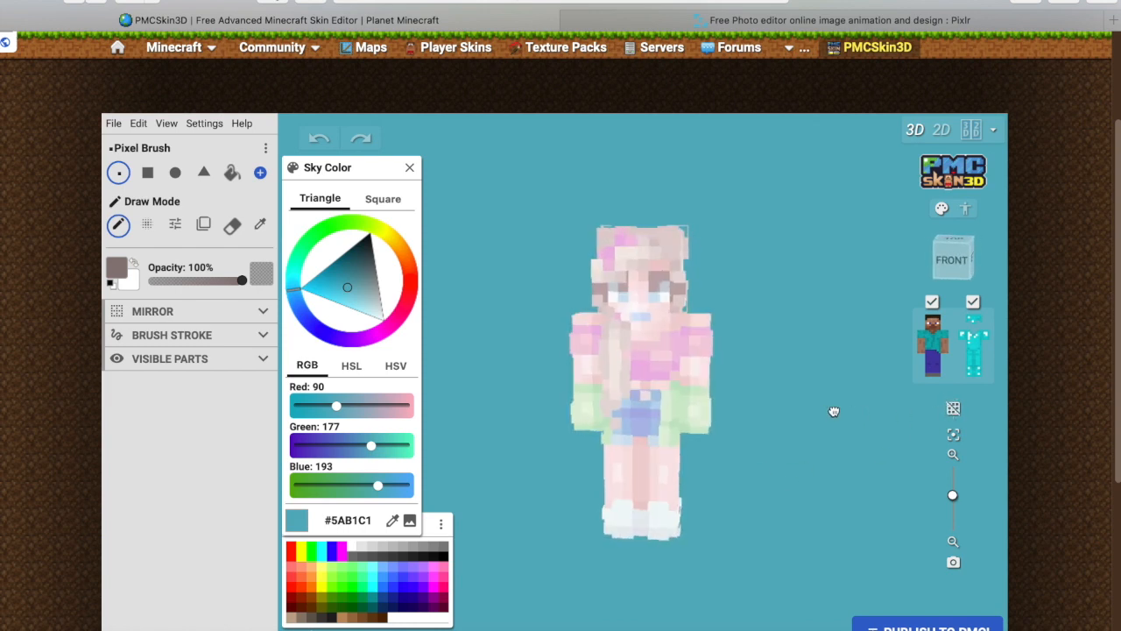
- Switch to the pose editor and create the default poses
left_click(966, 210)
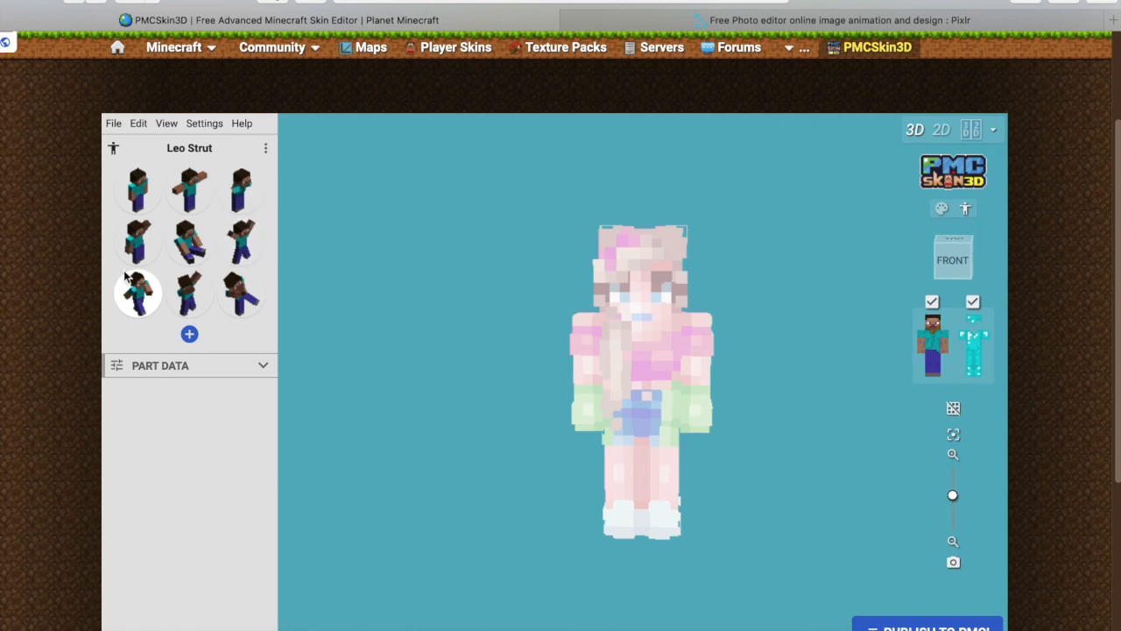
left_click(267, 151)
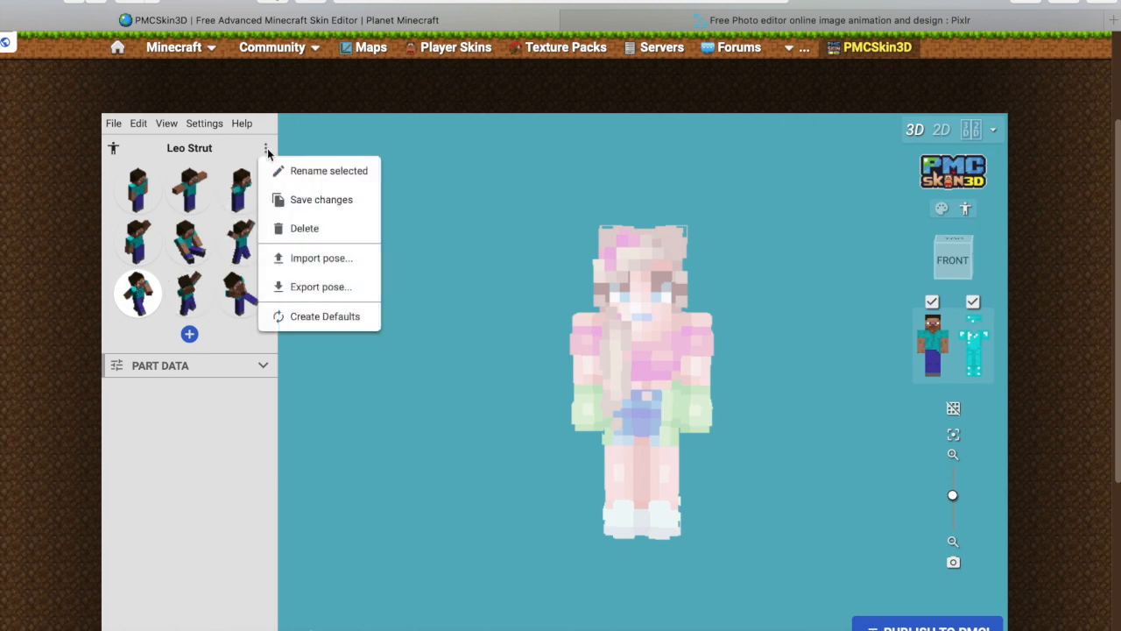
left_click(306, 315)
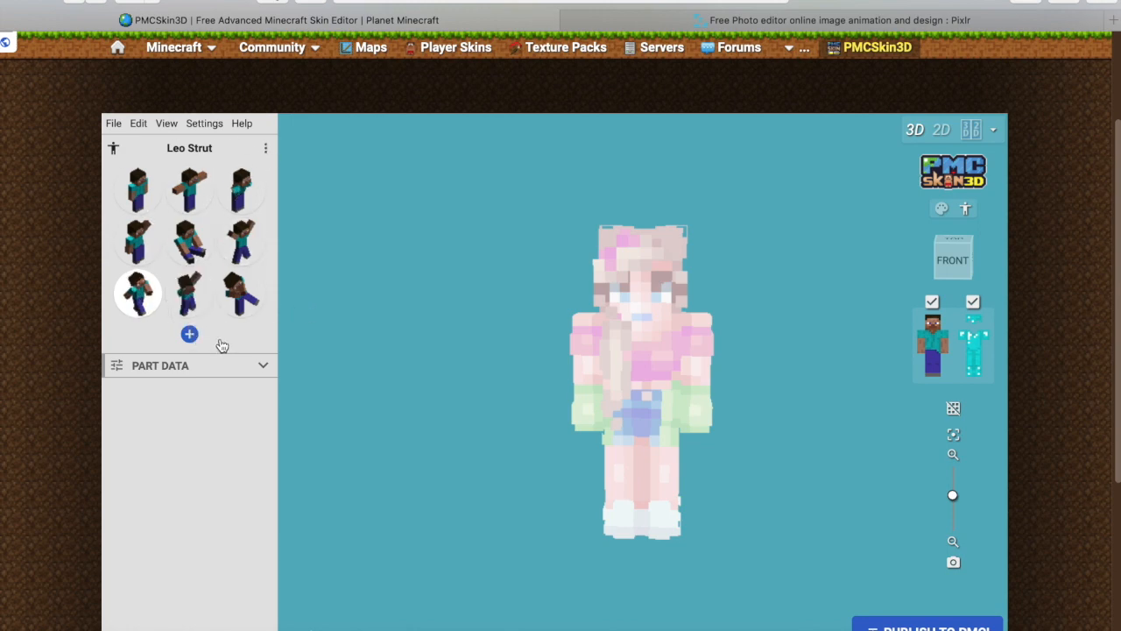
- Try several preset poses on the skin, including Dab, and settle on the Wave pose
left_click(137, 241)
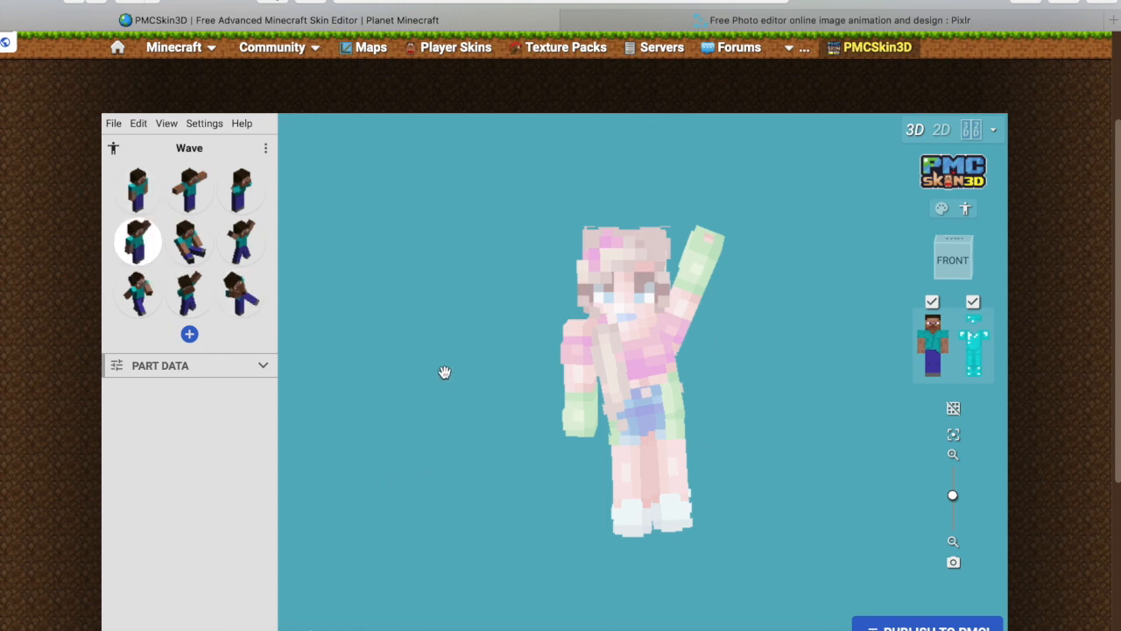
left_click(241, 241)
left_click(196, 281)
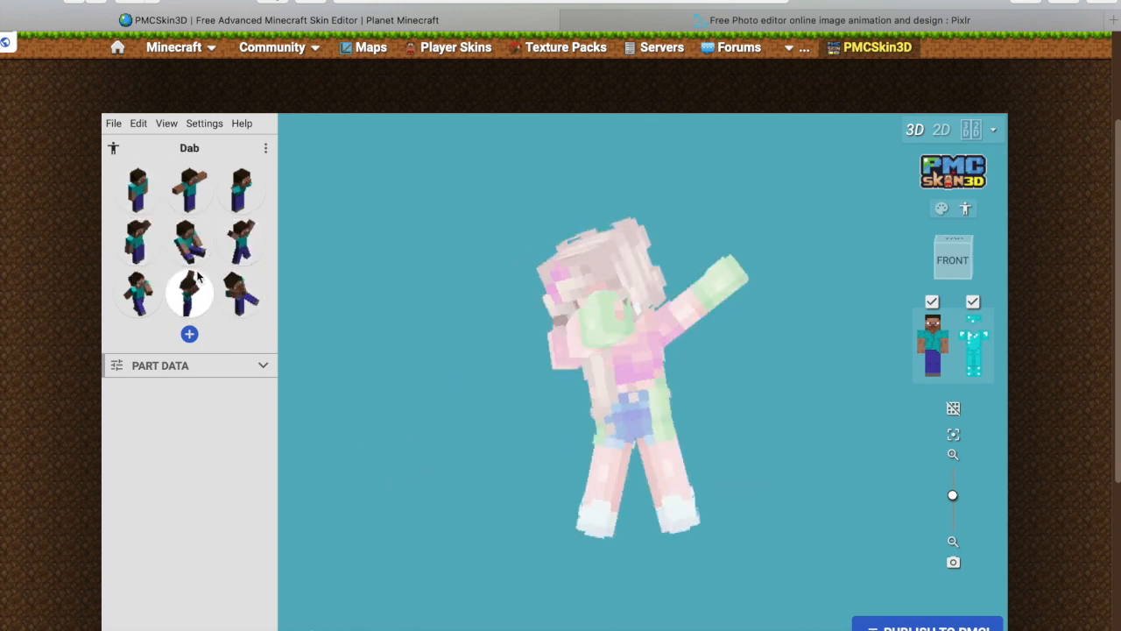
left_click(140, 241)
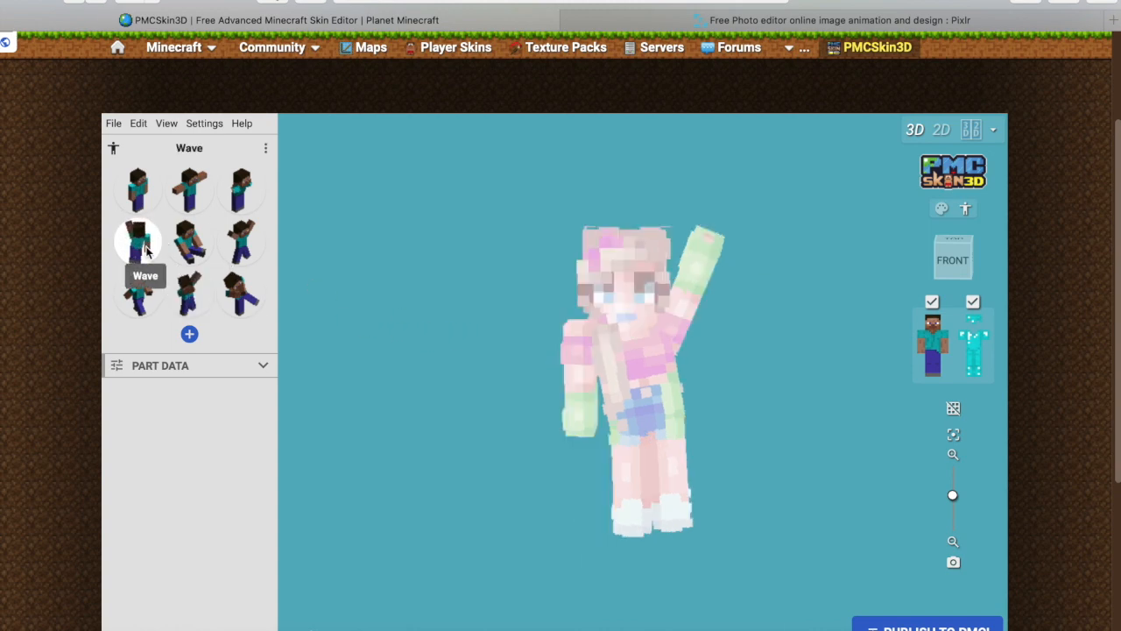
mouse_move(398, 324)
left_mouse_down()
mouse_move(483, 325)
mouse_move(416, 321)
left_mouse_up()
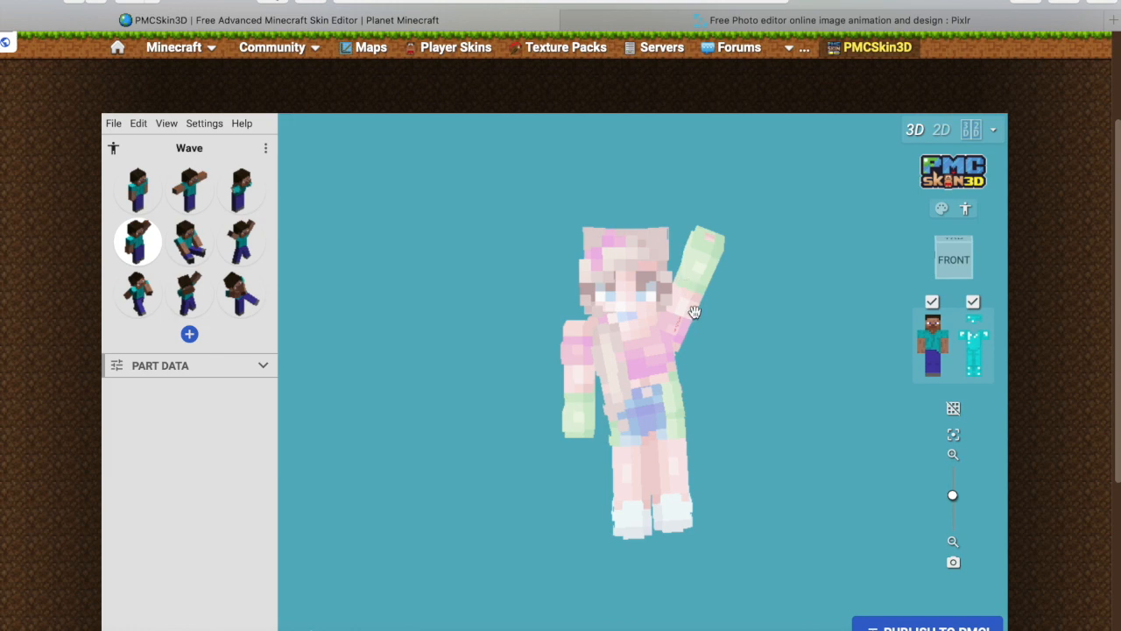
left_click_drag(747, 395, 749, 369)
left_click_drag(712, 492, 679, 483)
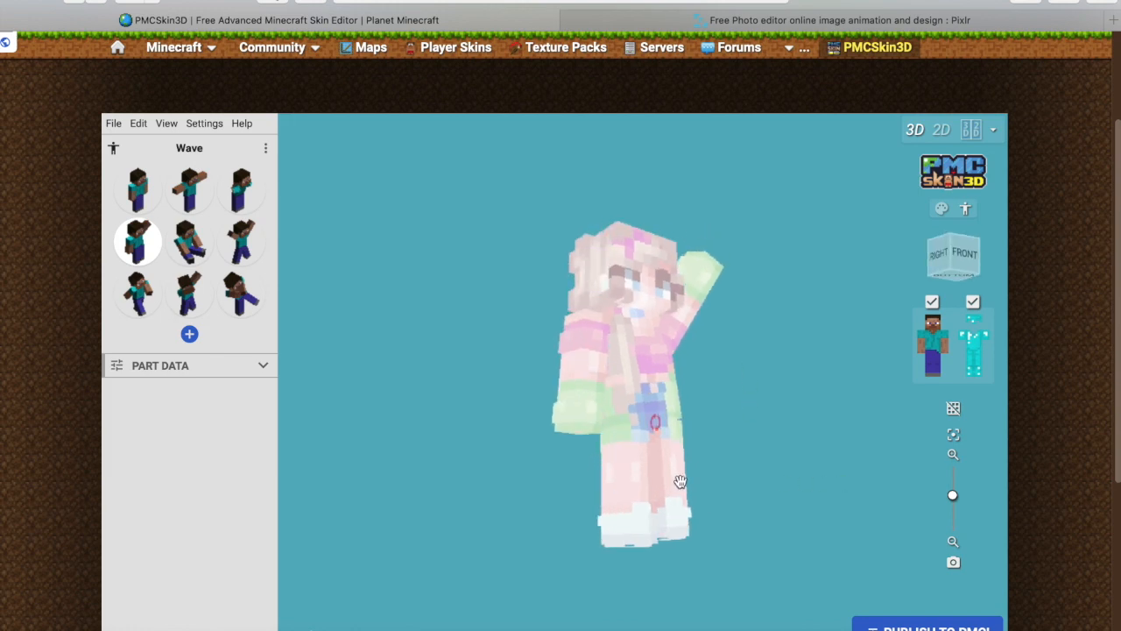
left_click_drag(606, 344, 586, 381)
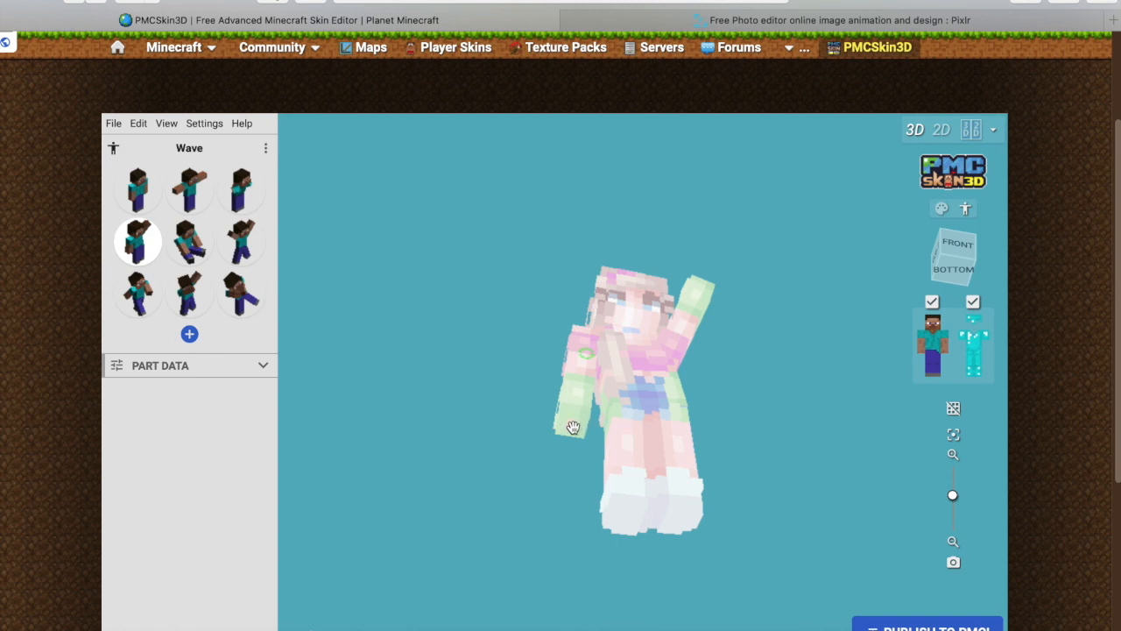
- Try bending the waving skin's lowered right arm up beside its head and adjusting the limbs from several angles
left_click_drag(481, 311, 447, 406)
left_click_drag(597, 376, 567, 390)
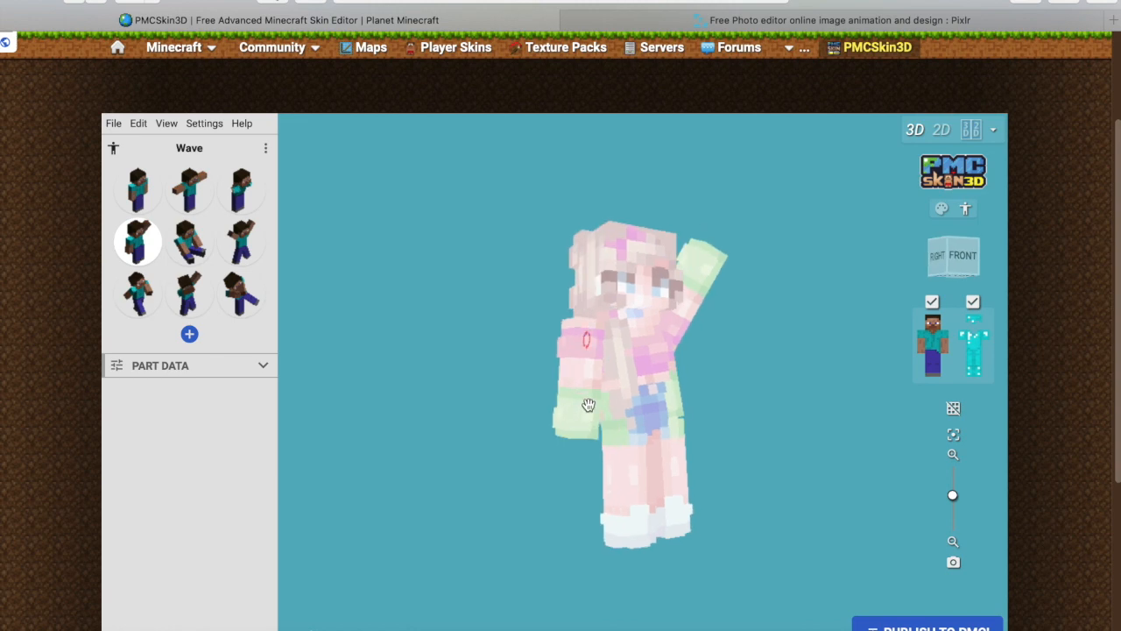
left_click_drag(588, 416, 617, 624)
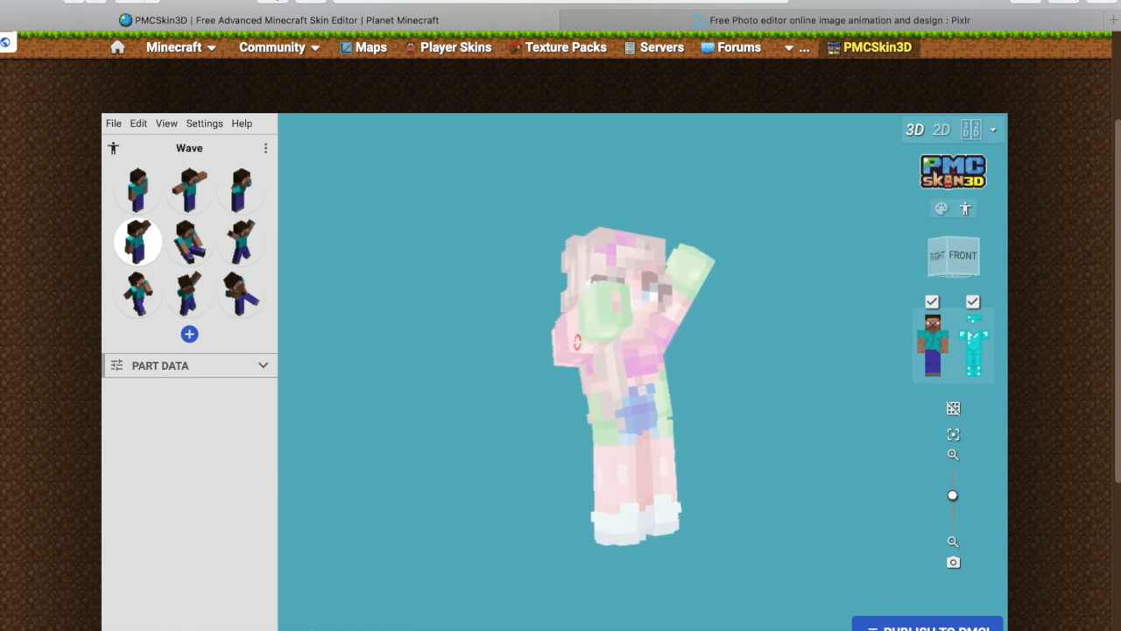
left_click_drag(528, 318, 637, 405)
left_click_drag(778, 405, 797, 459)
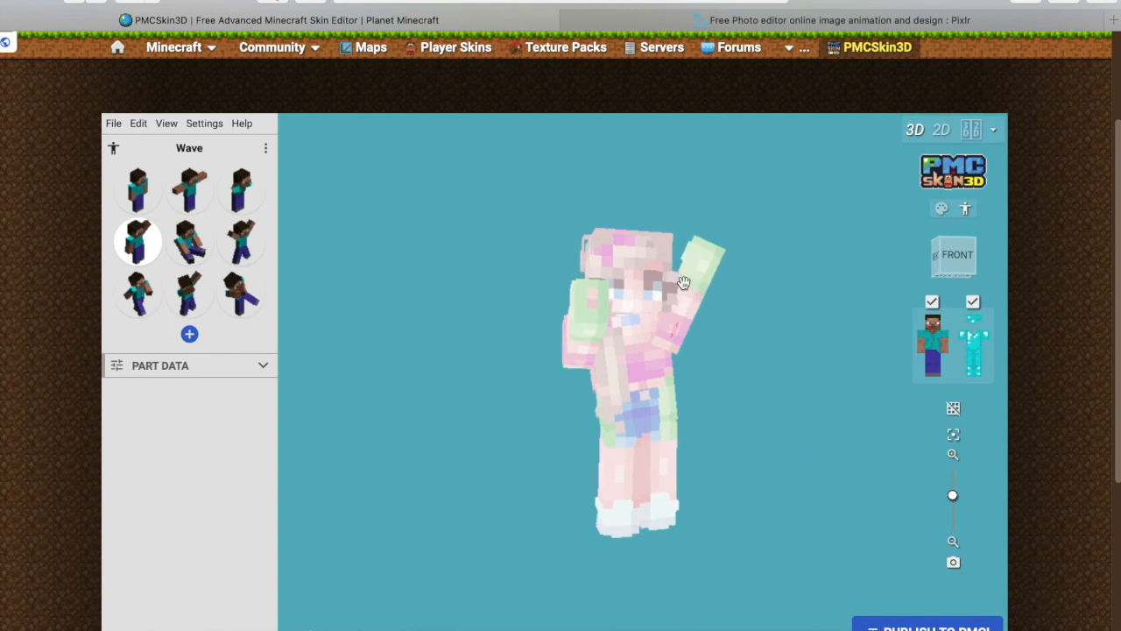
left_click_drag(622, 482, 672, 384)
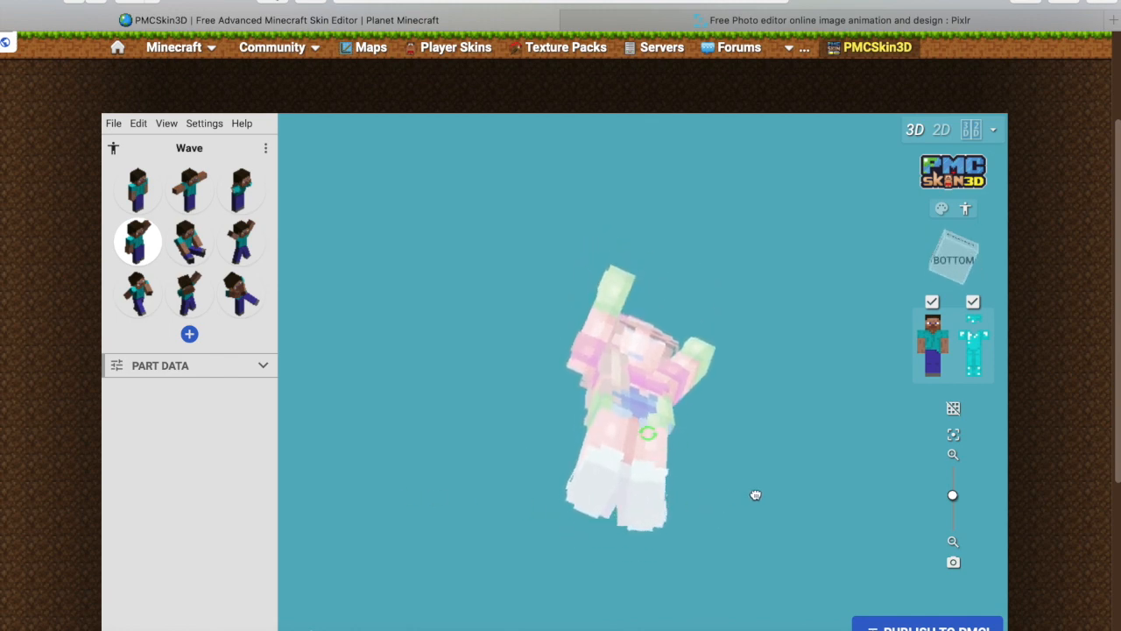
left_click_drag(584, 541, 706, 584)
left_click_drag(565, 373, 596, 325)
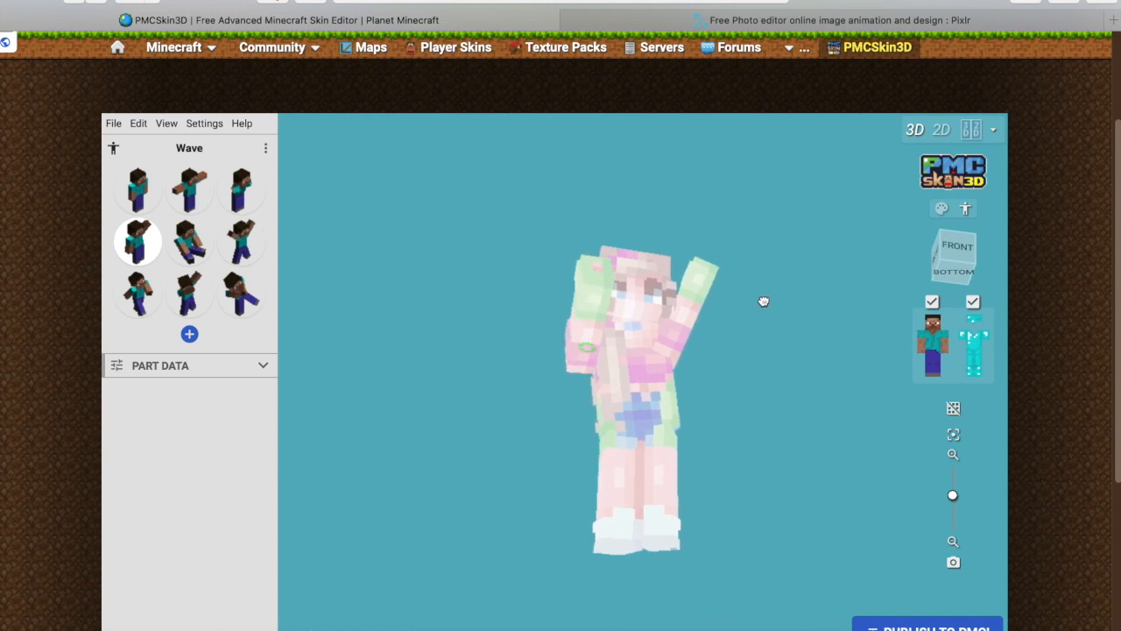
left_click_drag(755, 216, 741, 333)
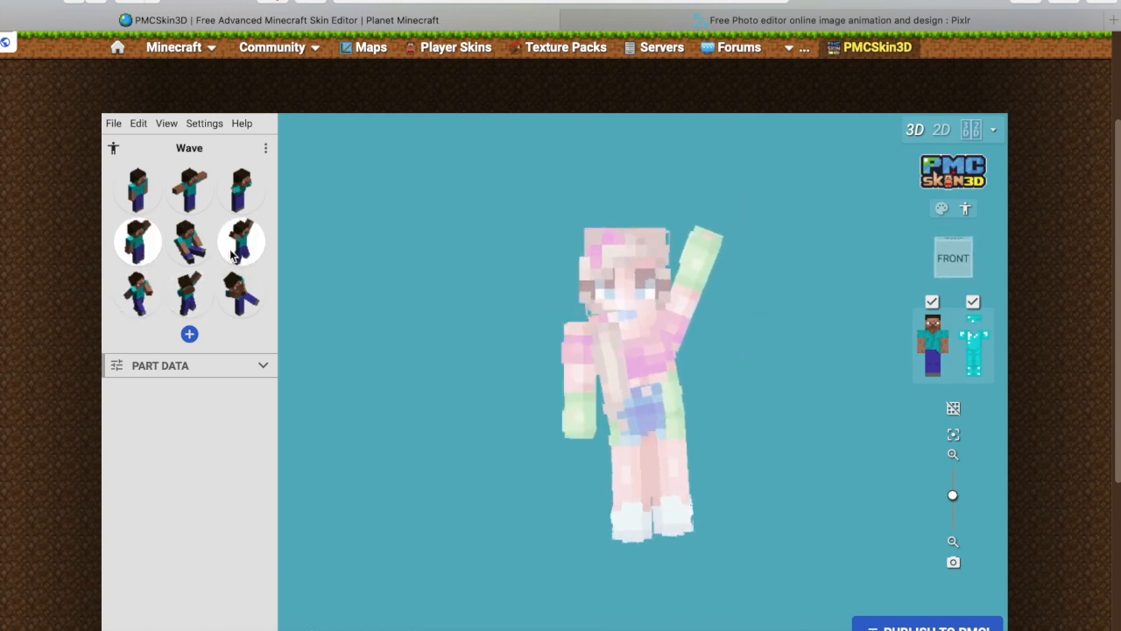
- Apply the Sitting preset pose to the skin and raise its right arm up beside the face
left_click(191, 247)
left_click_drag(465, 396, 570, 371)
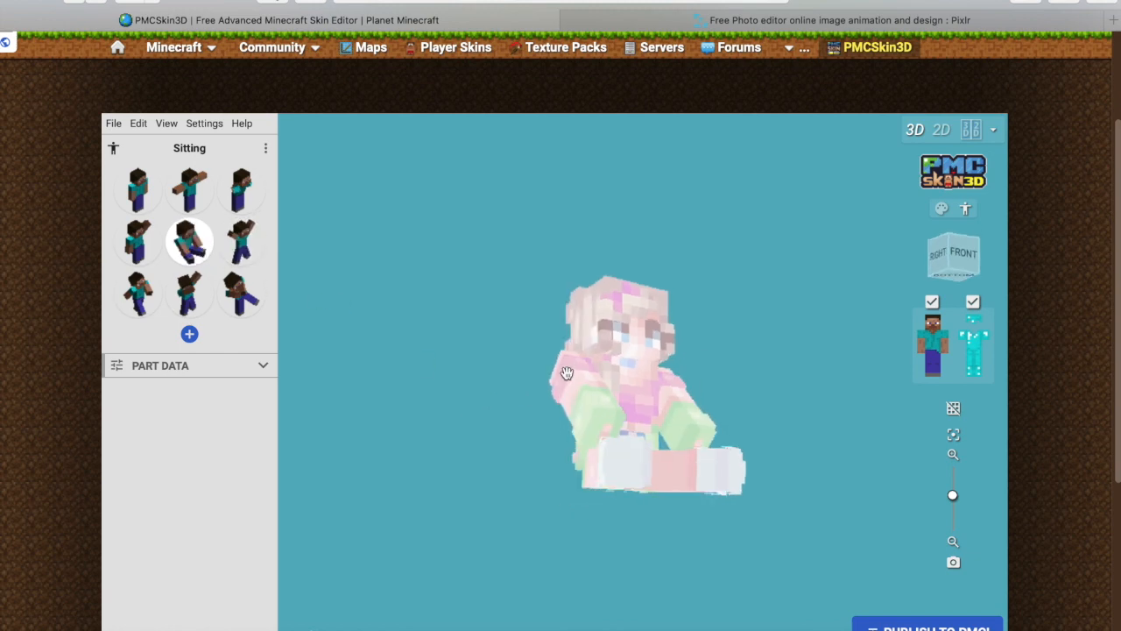
left_click_drag(538, 395, 572, 412)
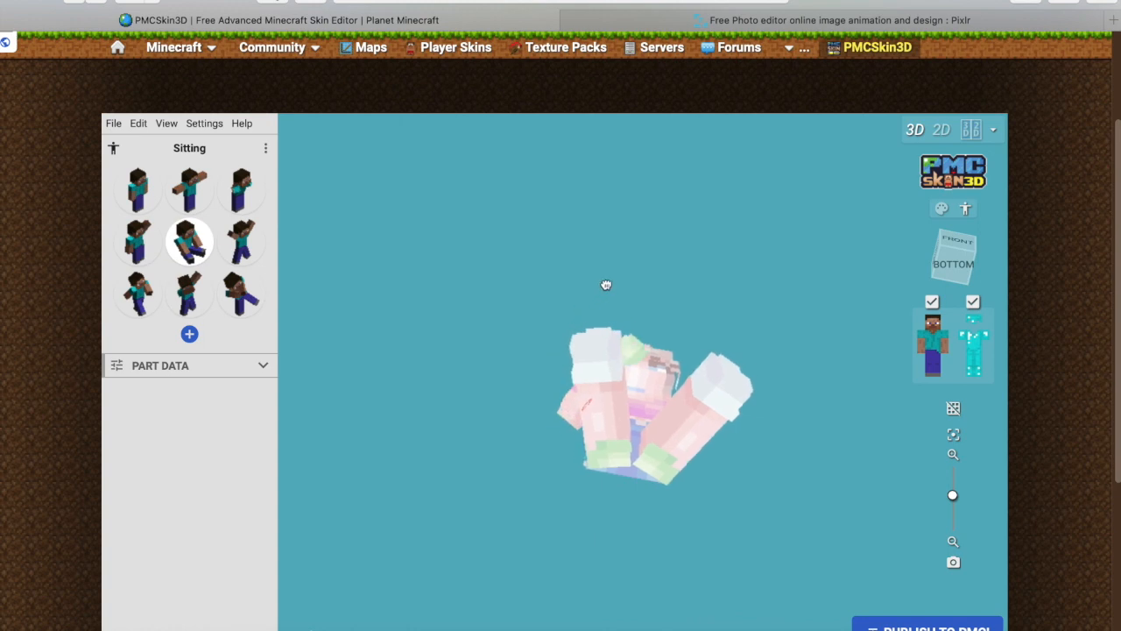
left_click_drag(590, 307, 563, 432)
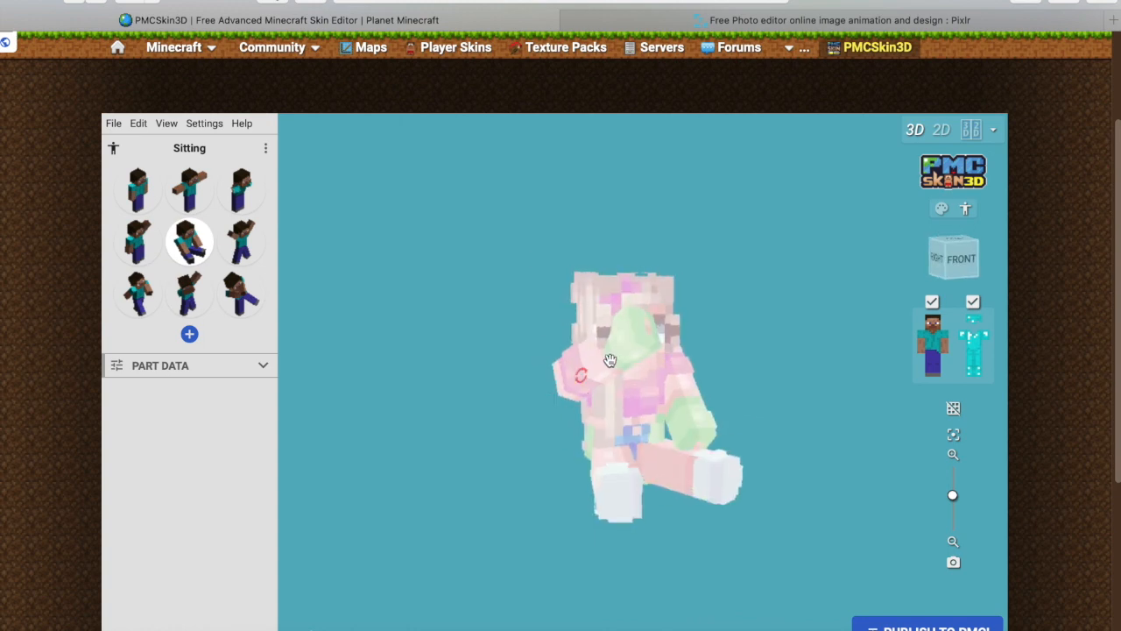
left_click_drag(589, 363, 619, 375)
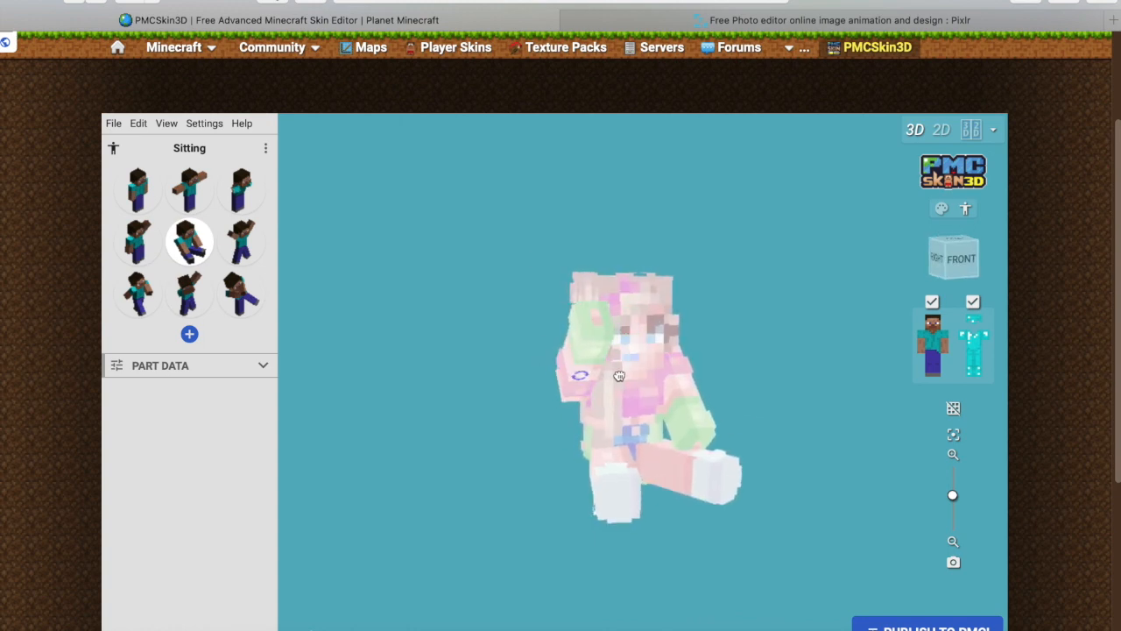
- Move the raised right arm outward into a wave and swing the right leg inward so both legs point forward
left_click_drag(752, 374, 658, 337)
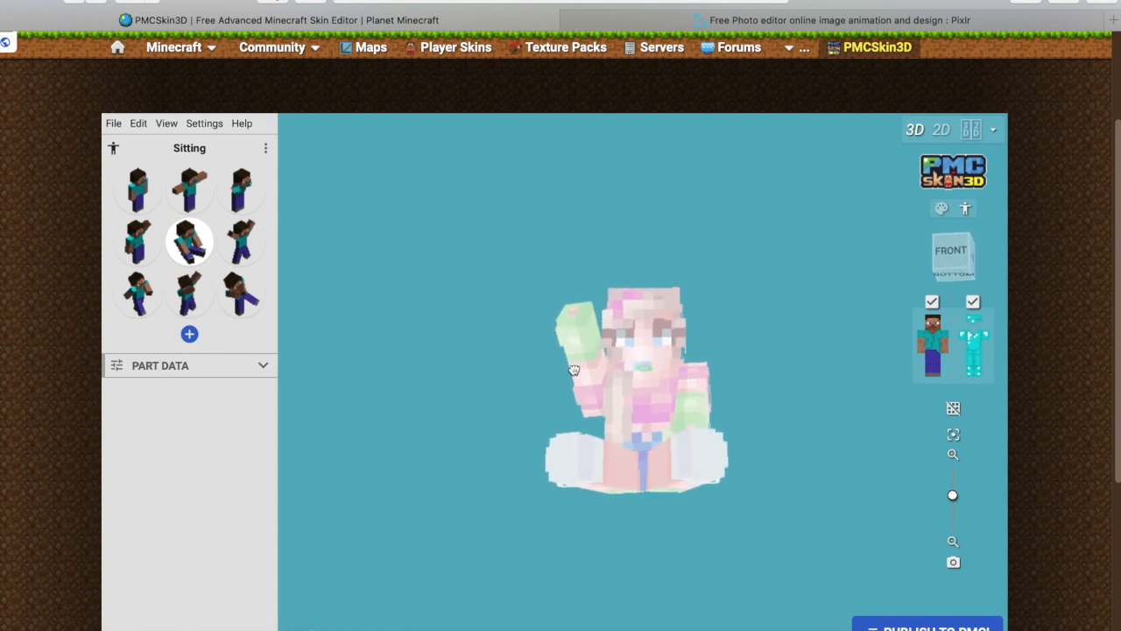
left_click_drag(648, 371, 671, 374)
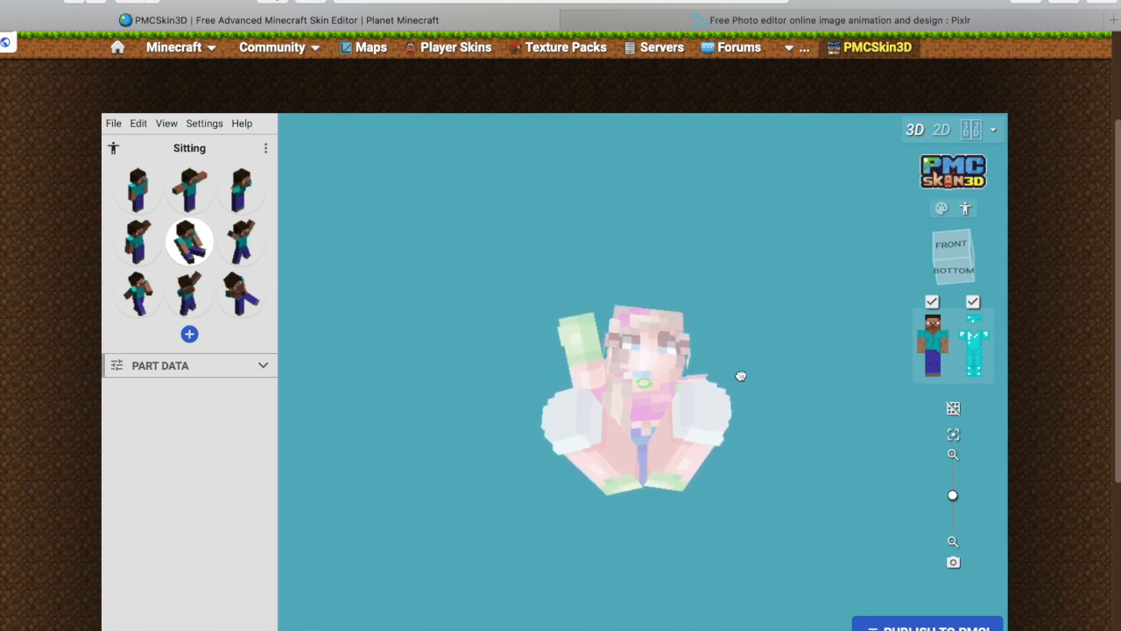
left_click_drag(770, 313, 738, 413)
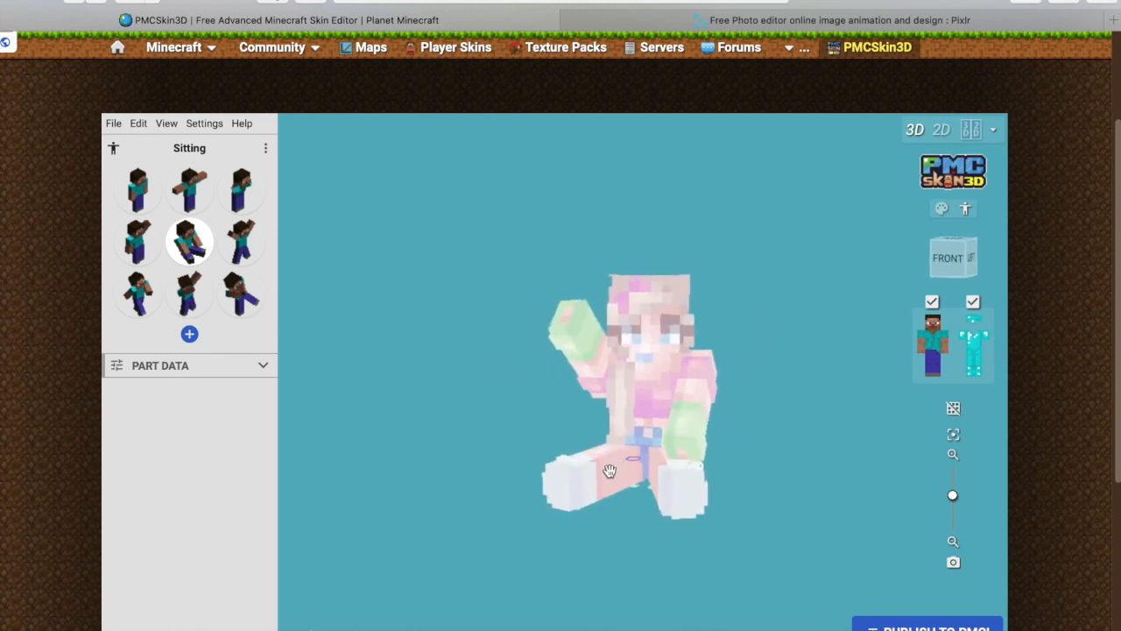
left_click_drag(613, 478, 649, 480)
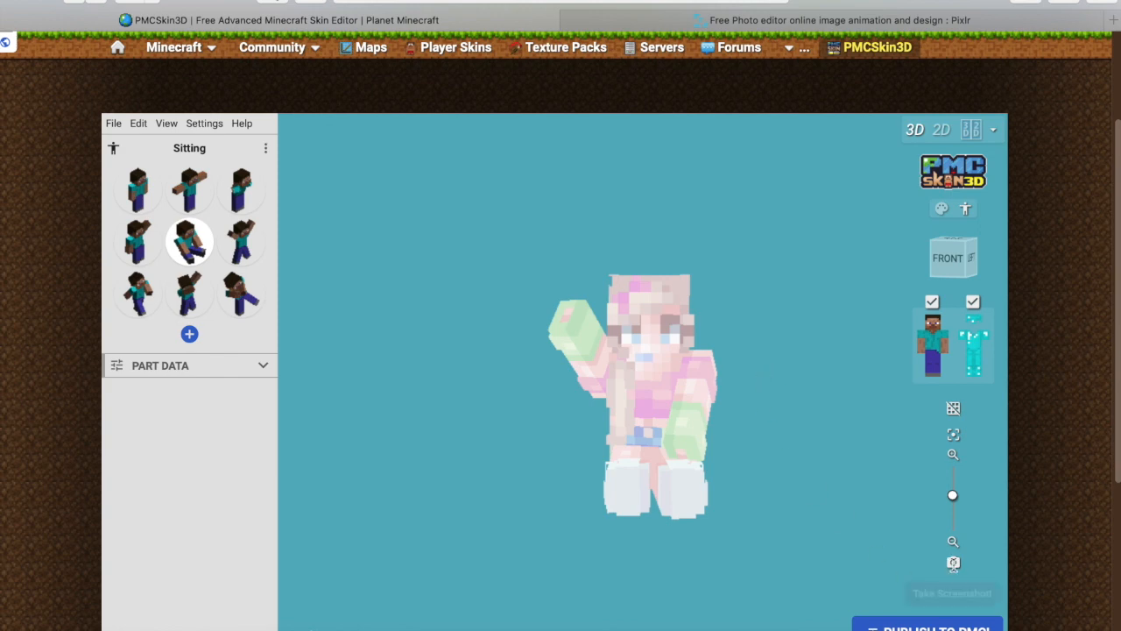
- Take a screenshot of the sitting, waving skin and open it in the Pixlr E photo editor
left_click(954, 564)
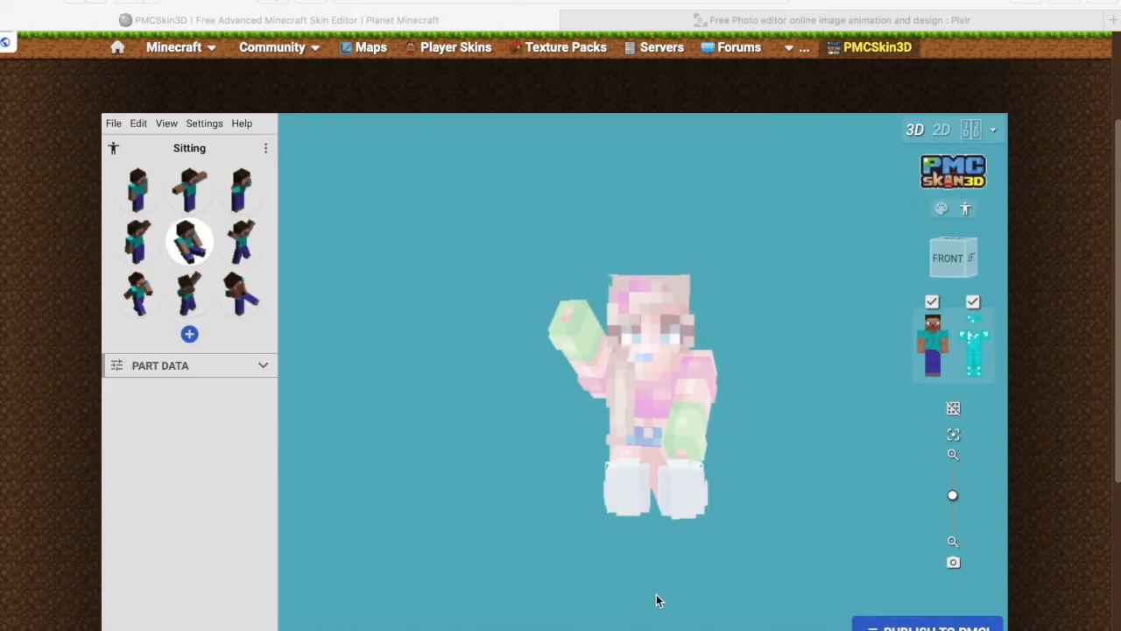
left_click(455, 377)
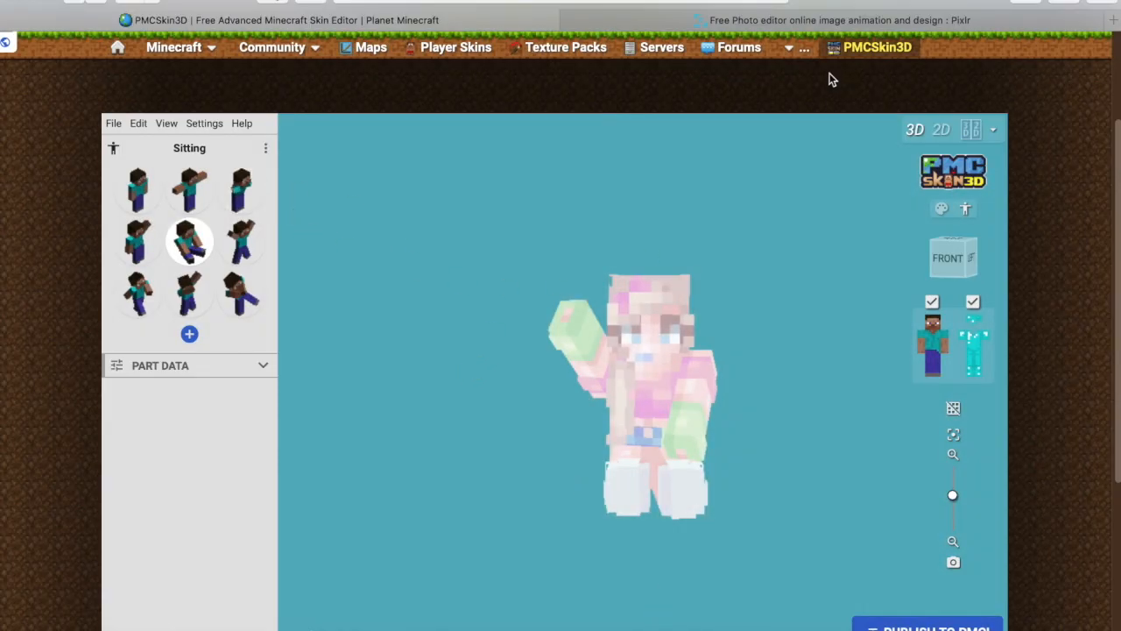
left_click(772, 22)
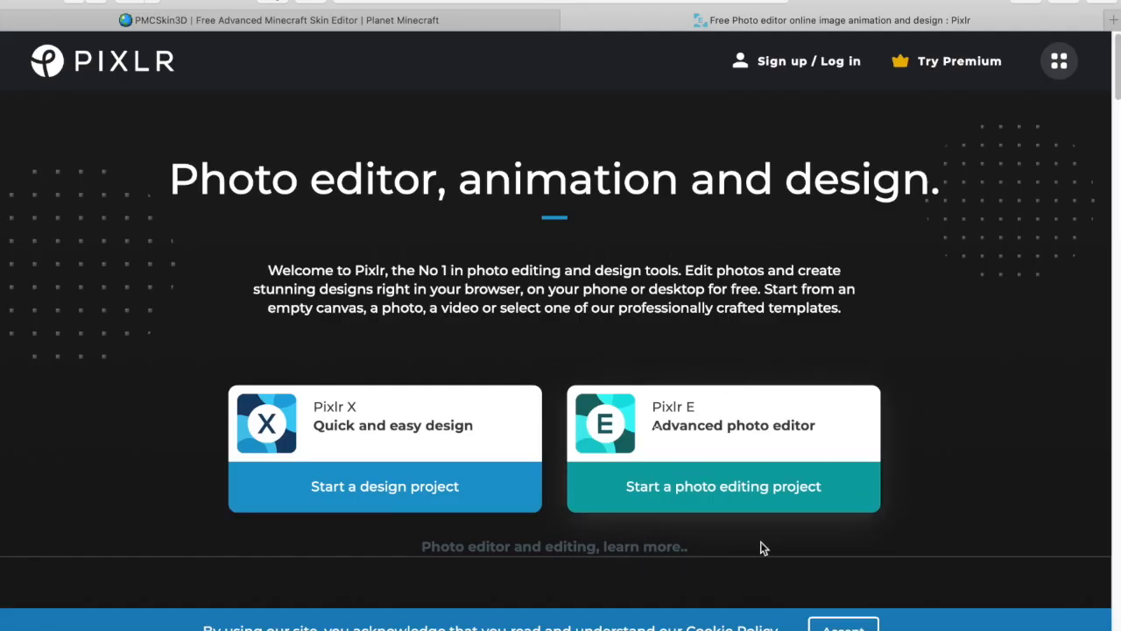
left_click(738, 487)
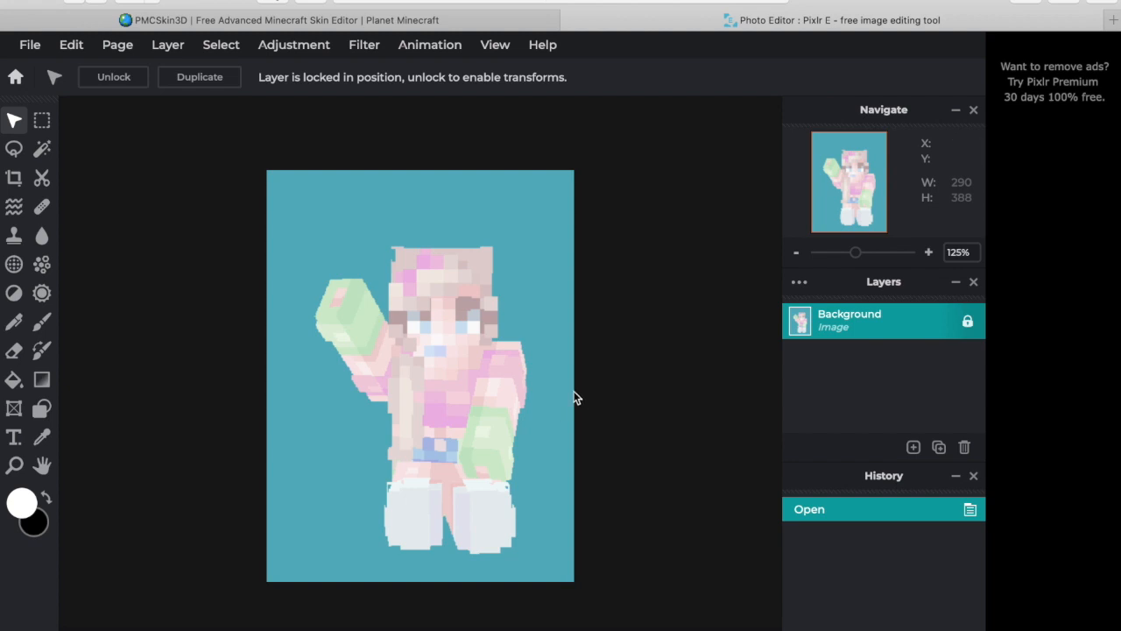
- Cut out the solid teal background around the skin with the Cutout tool's magic wand
left_click(41, 179)
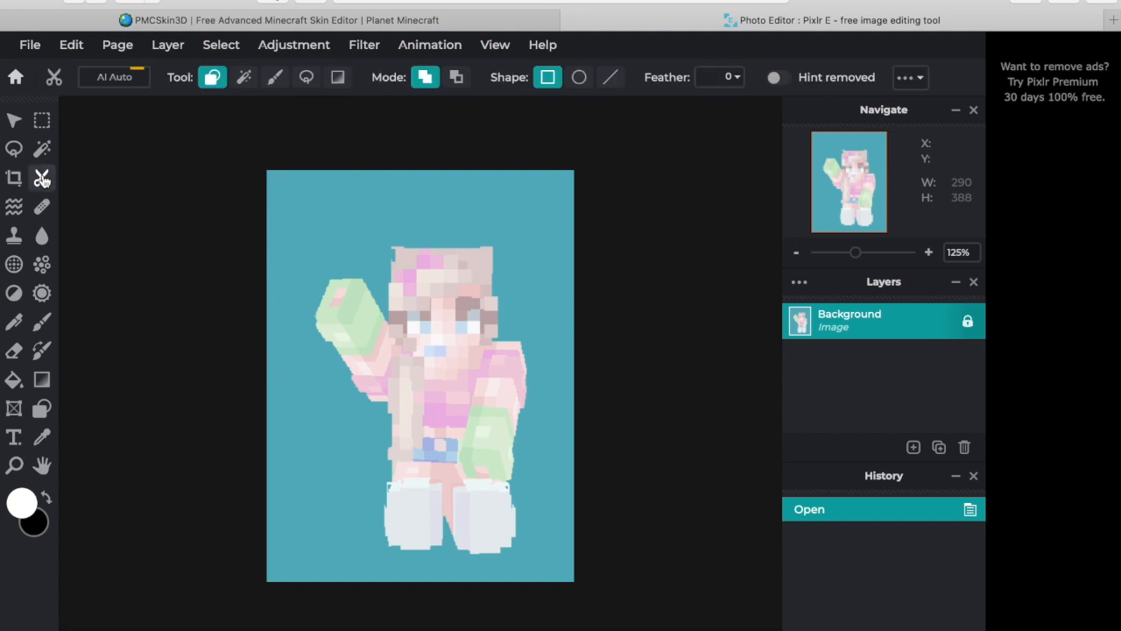
left_click(244, 78)
left_click(313, 208)
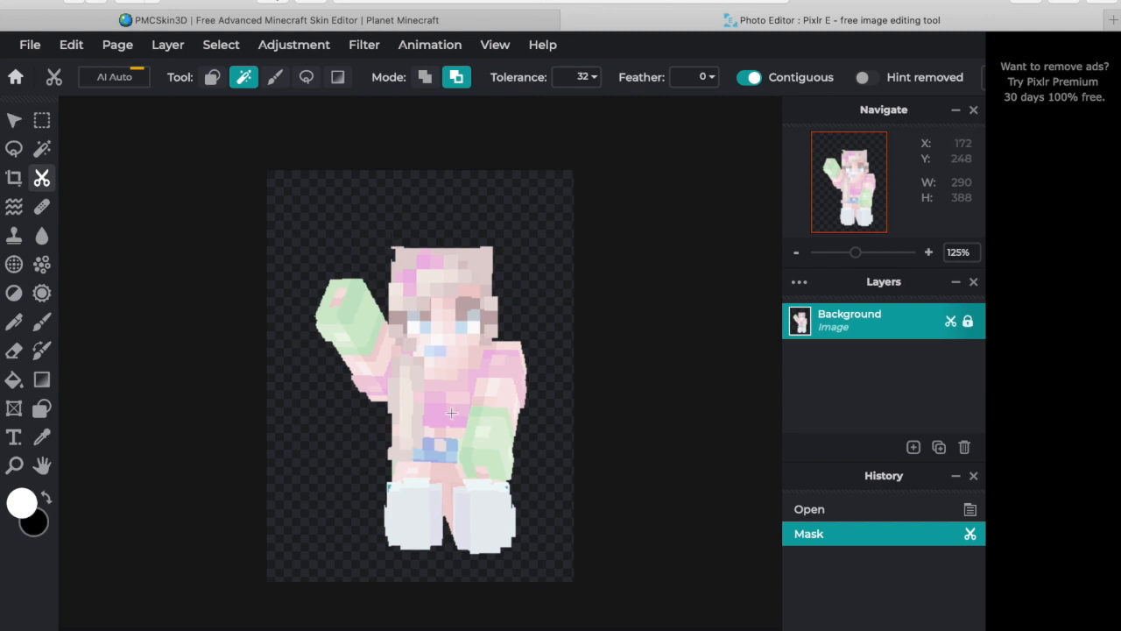
- Bring up the file commands for the cut-out skin image
left_click(33, 46)
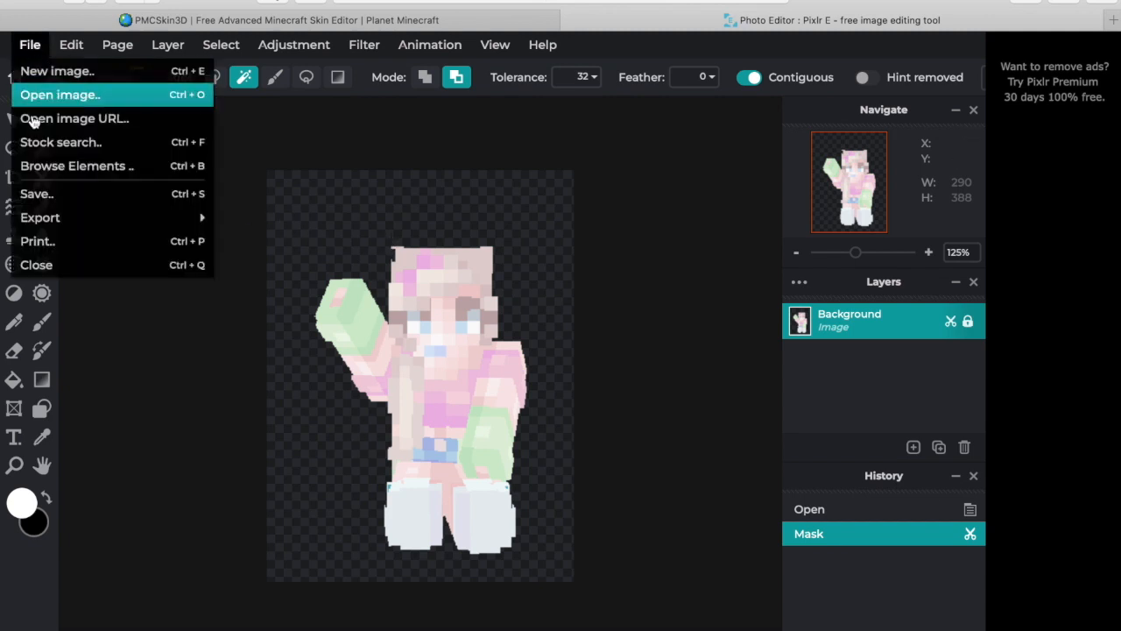